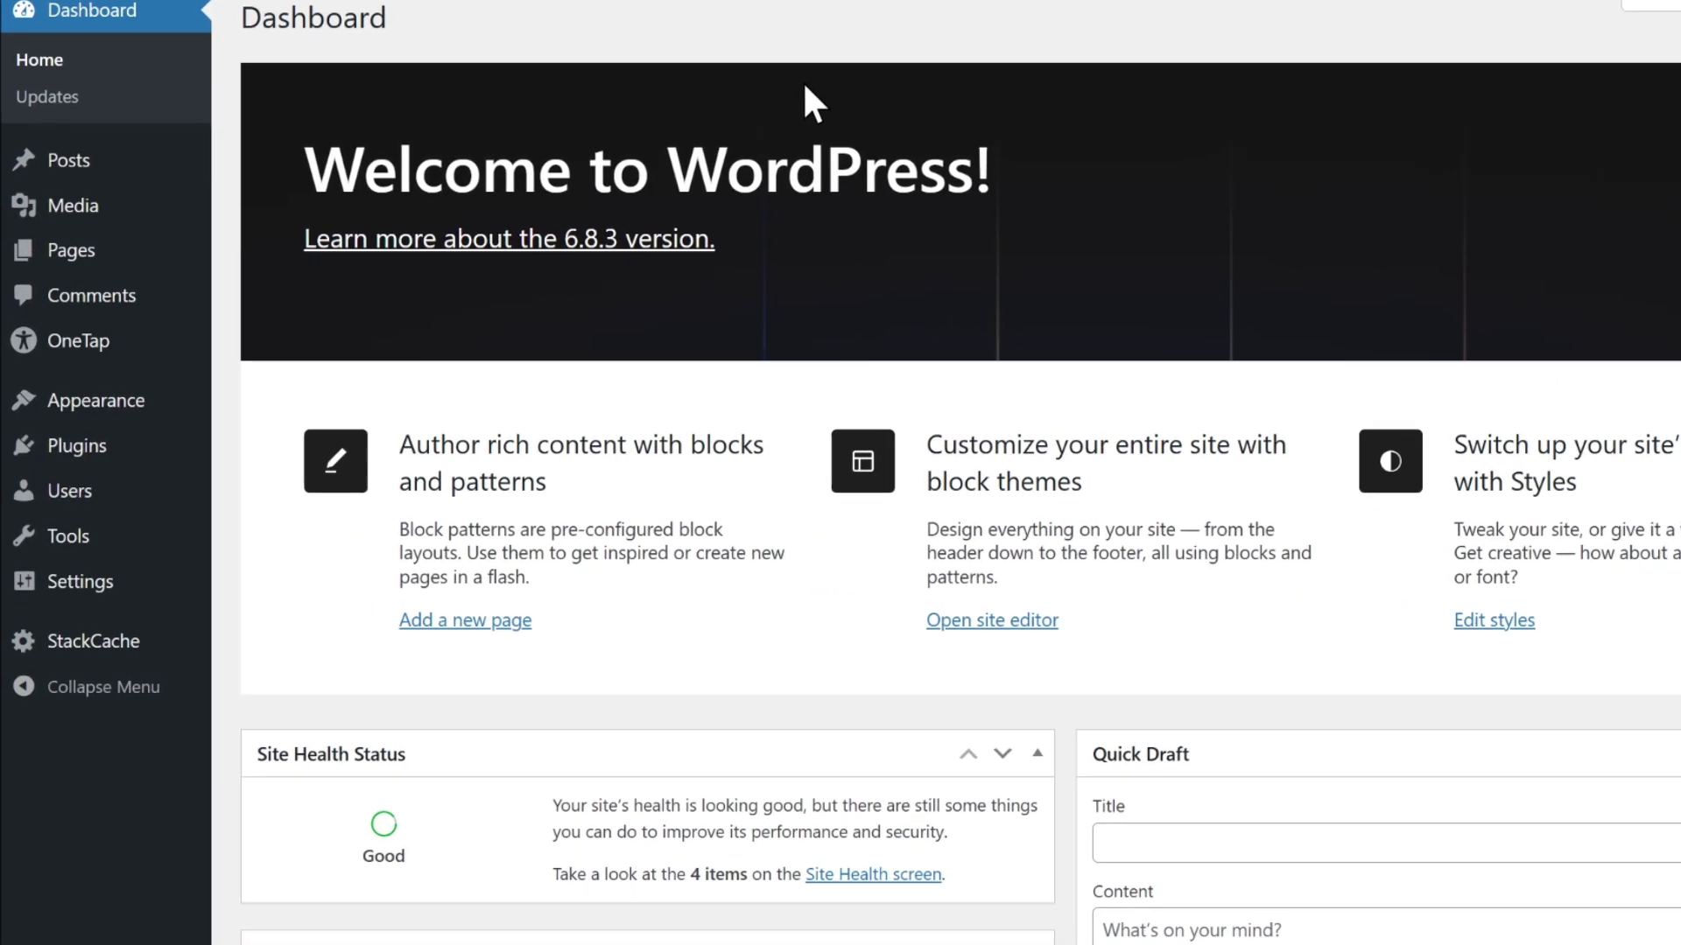
Deactivate all installed plugins at once with the Deactivate bulk action
{"action": "mouse_move", "coordinate": [87, 446]}
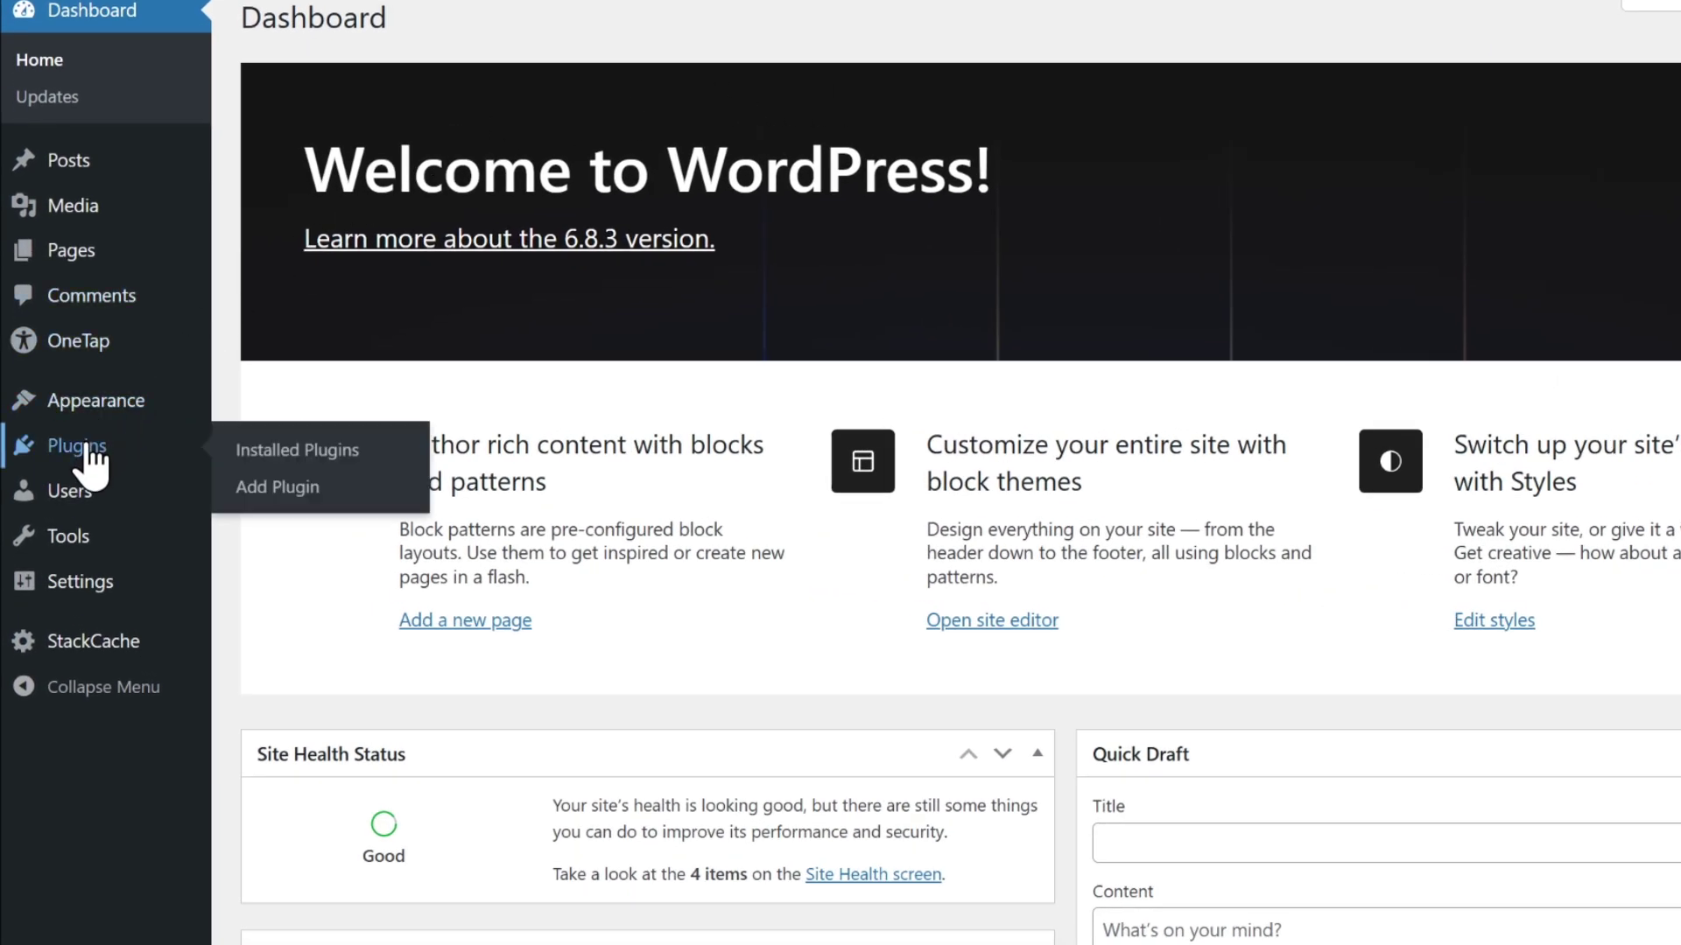
{"action": "left_click", "coordinate": [329, 453]}
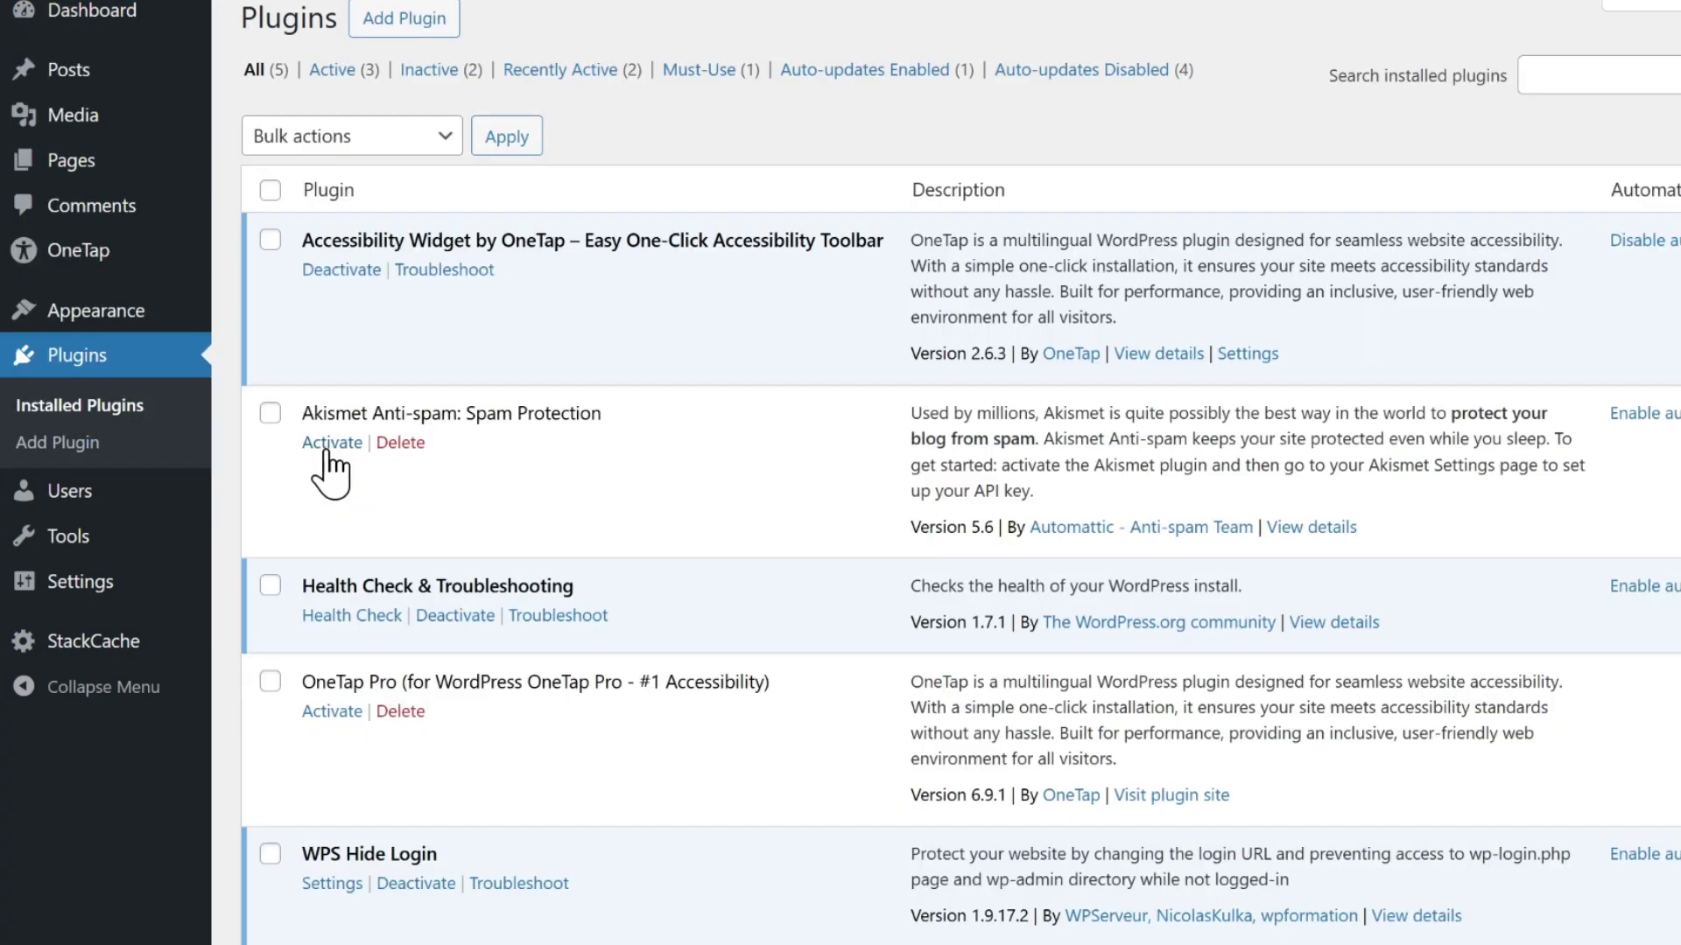
{"action": "left_click", "coordinate": [271, 191]}
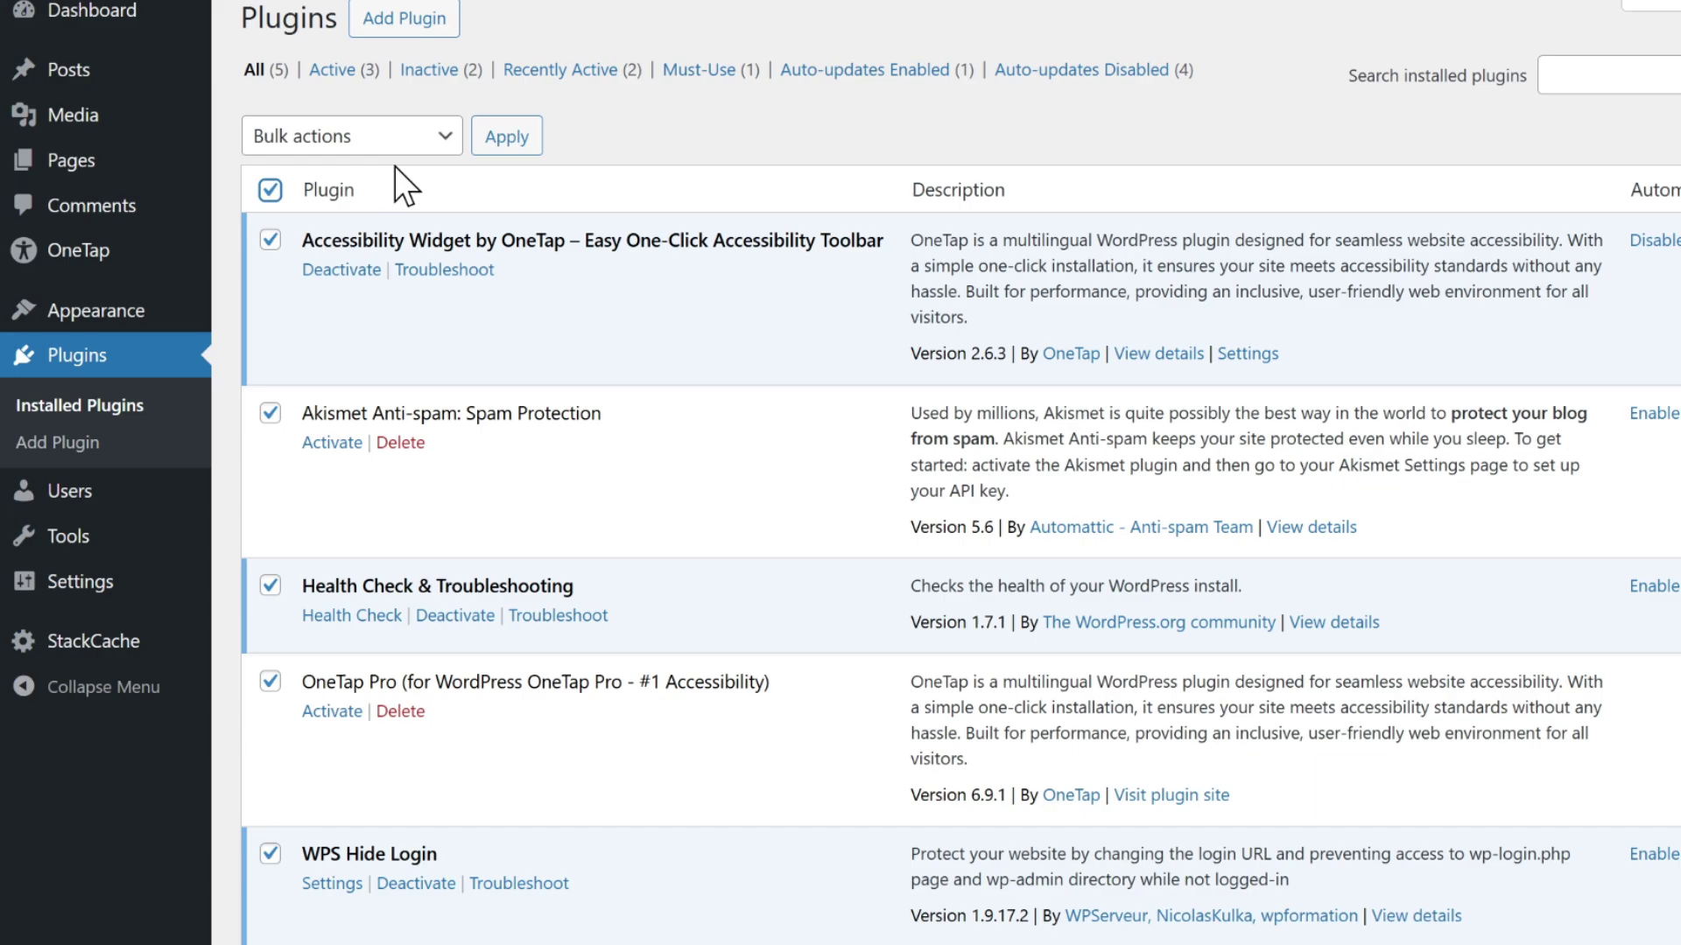
{"action": "left_click", "coordinate": [418, 138]}
{"action": "left_click", "coordinate": [362, 245]}
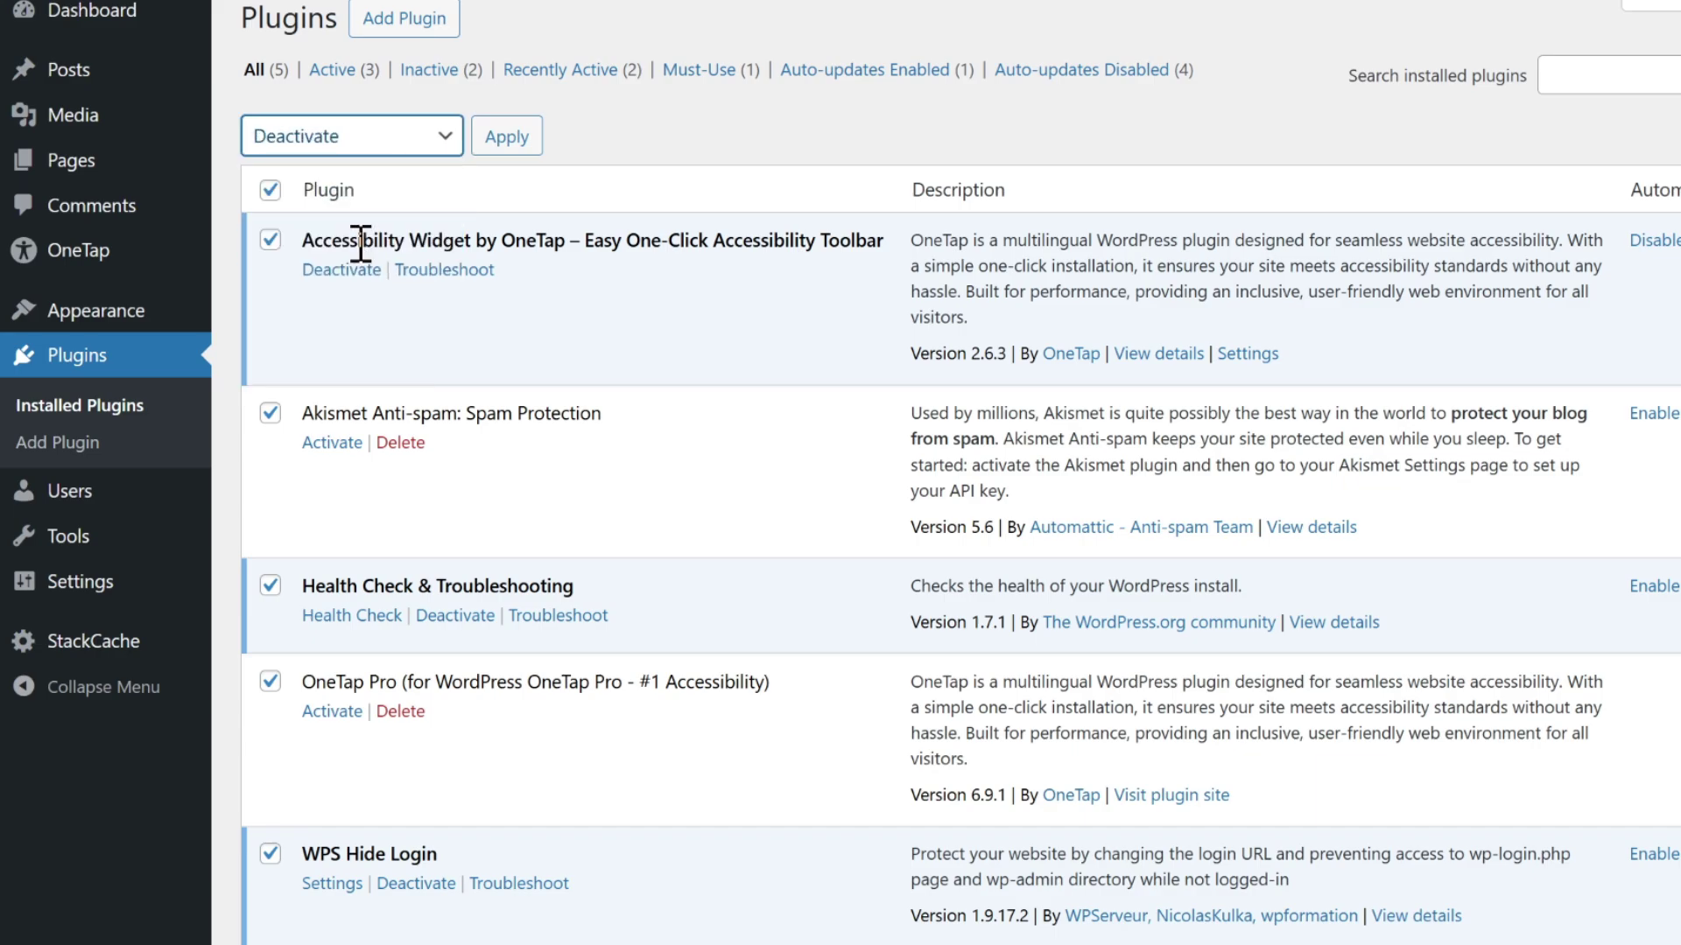
{"action": "left_click", "coordinate": [507, 140]}
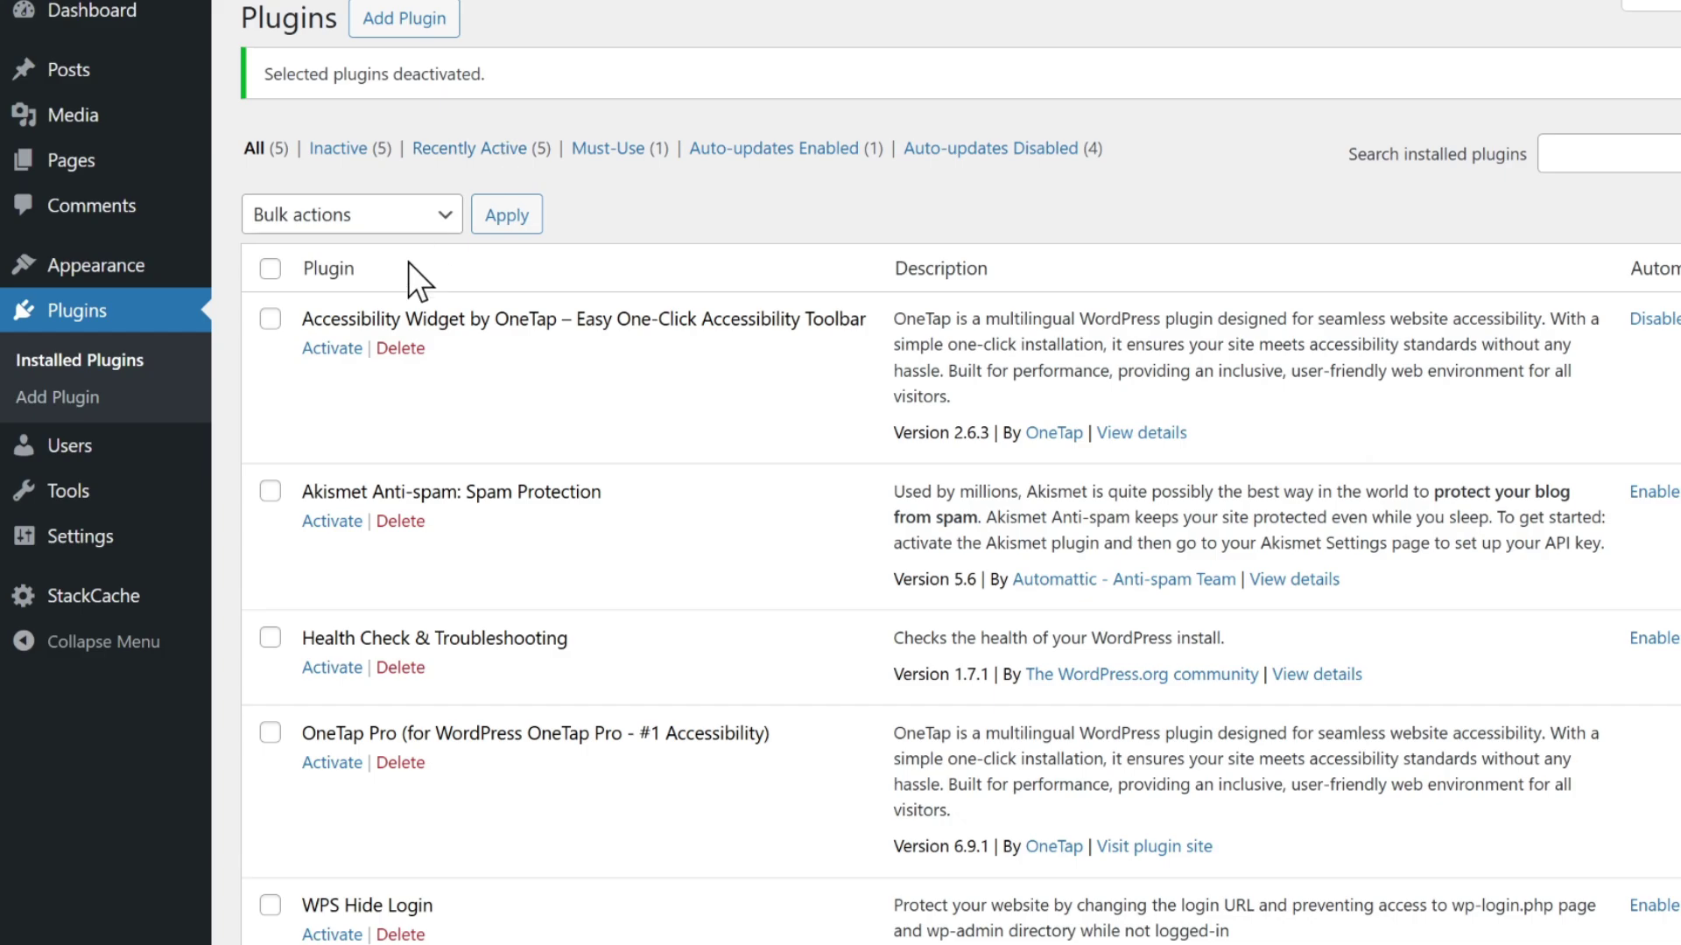
Reactivate OneTap, Health Check and WPS Hide Login, then deactivate Health Check again
{"action": "left_click", "coordinate": [335, 348]}
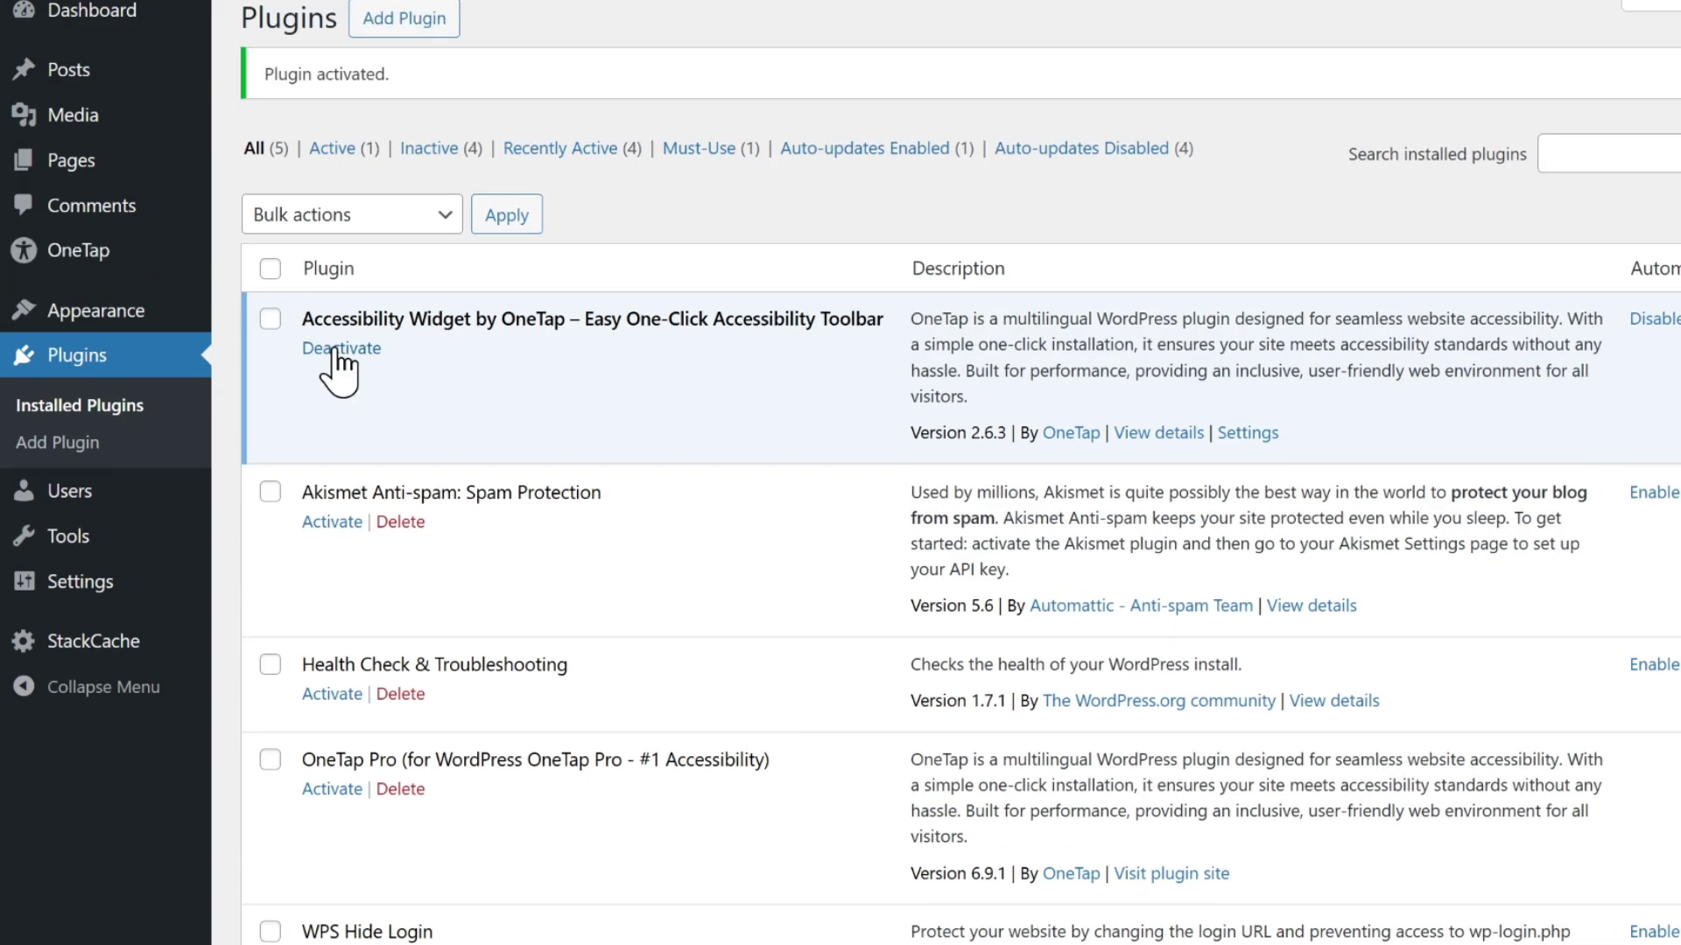
{"action": "left_click", "coordinate": [314, 695]}
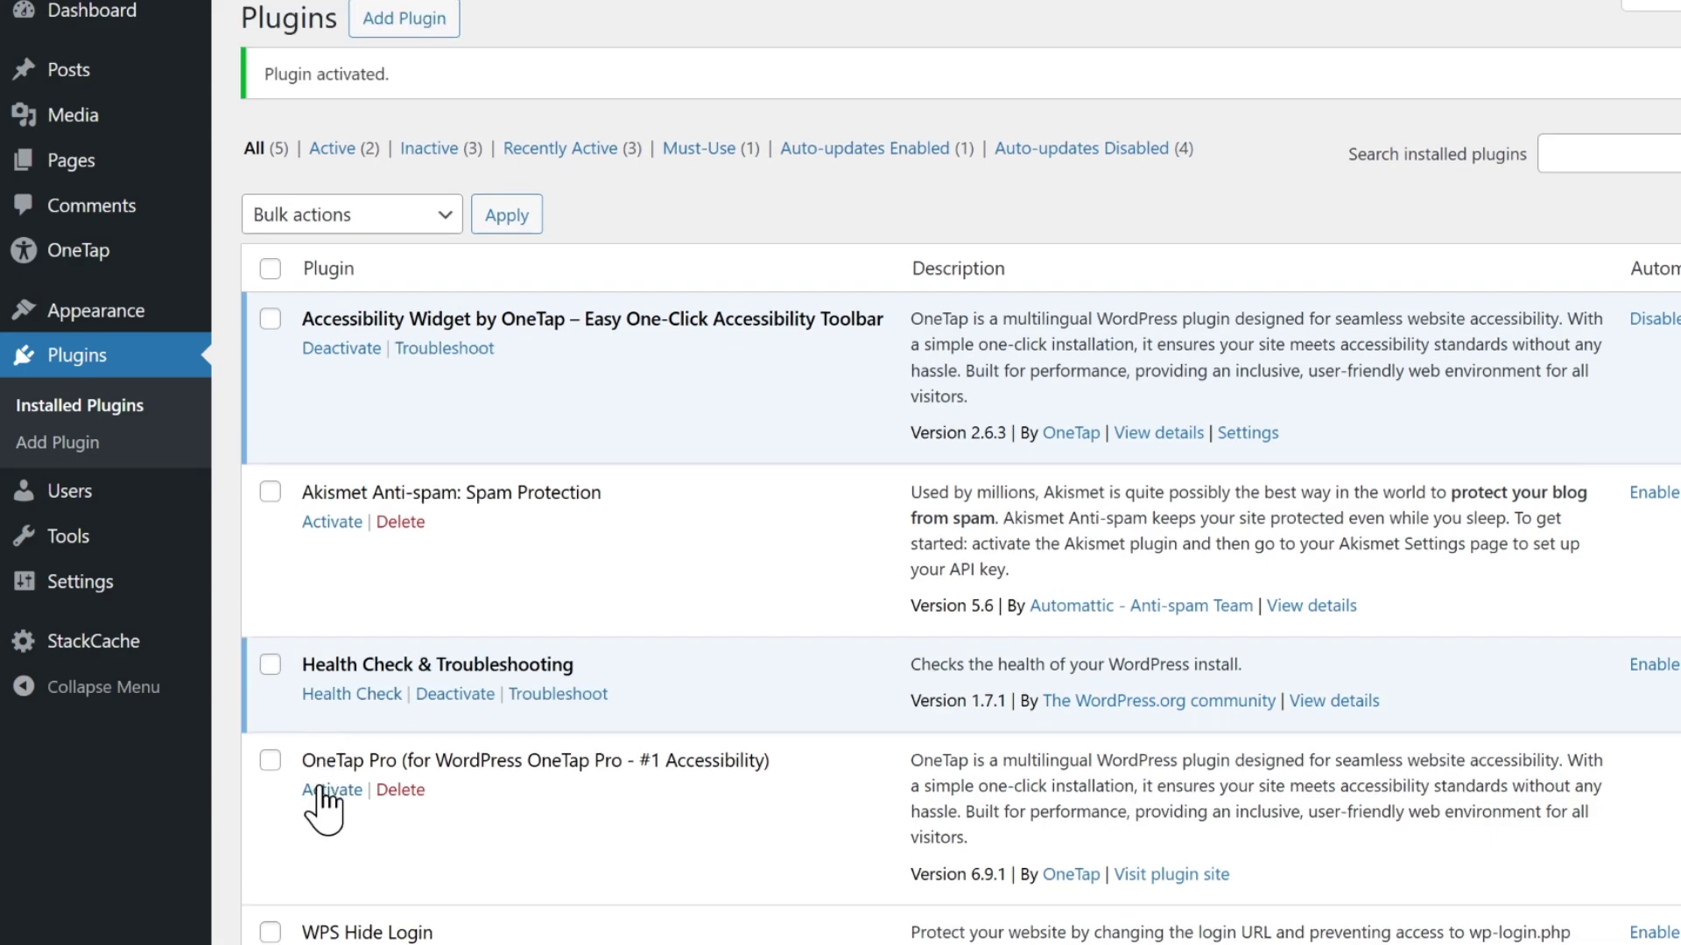
{"action": "scroll", "coordinate": [317, 840], "scroll_direction": "down", "scroll_amount": 3}
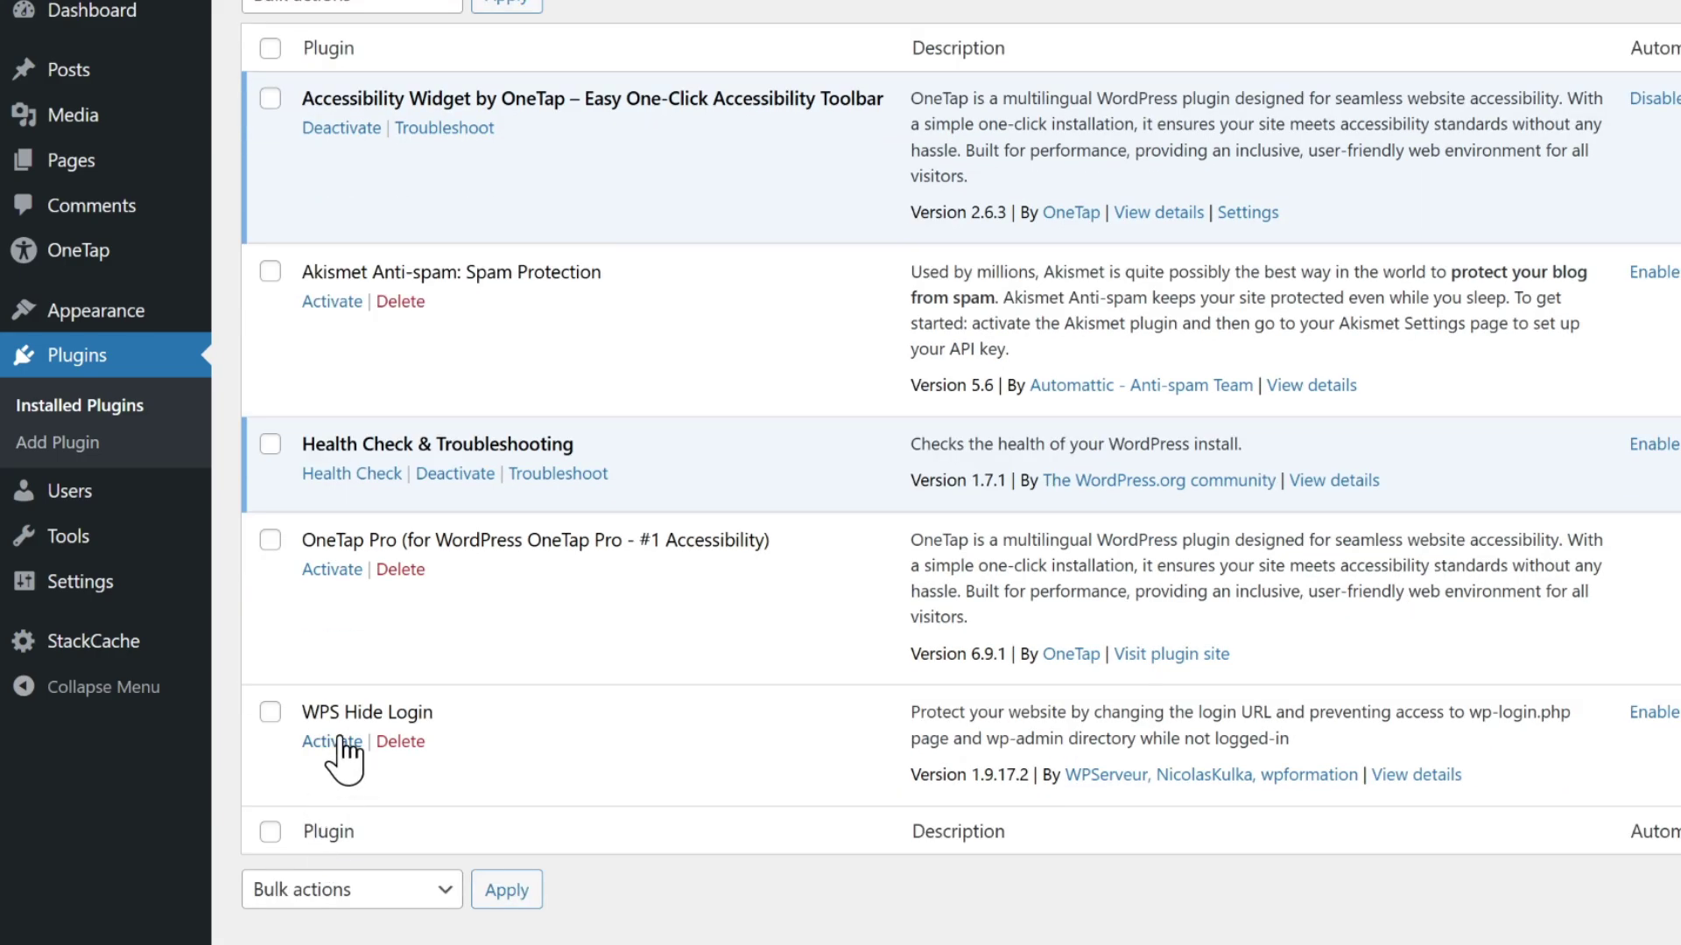
{"action": "left_click", "coordinate": [333, 742]}
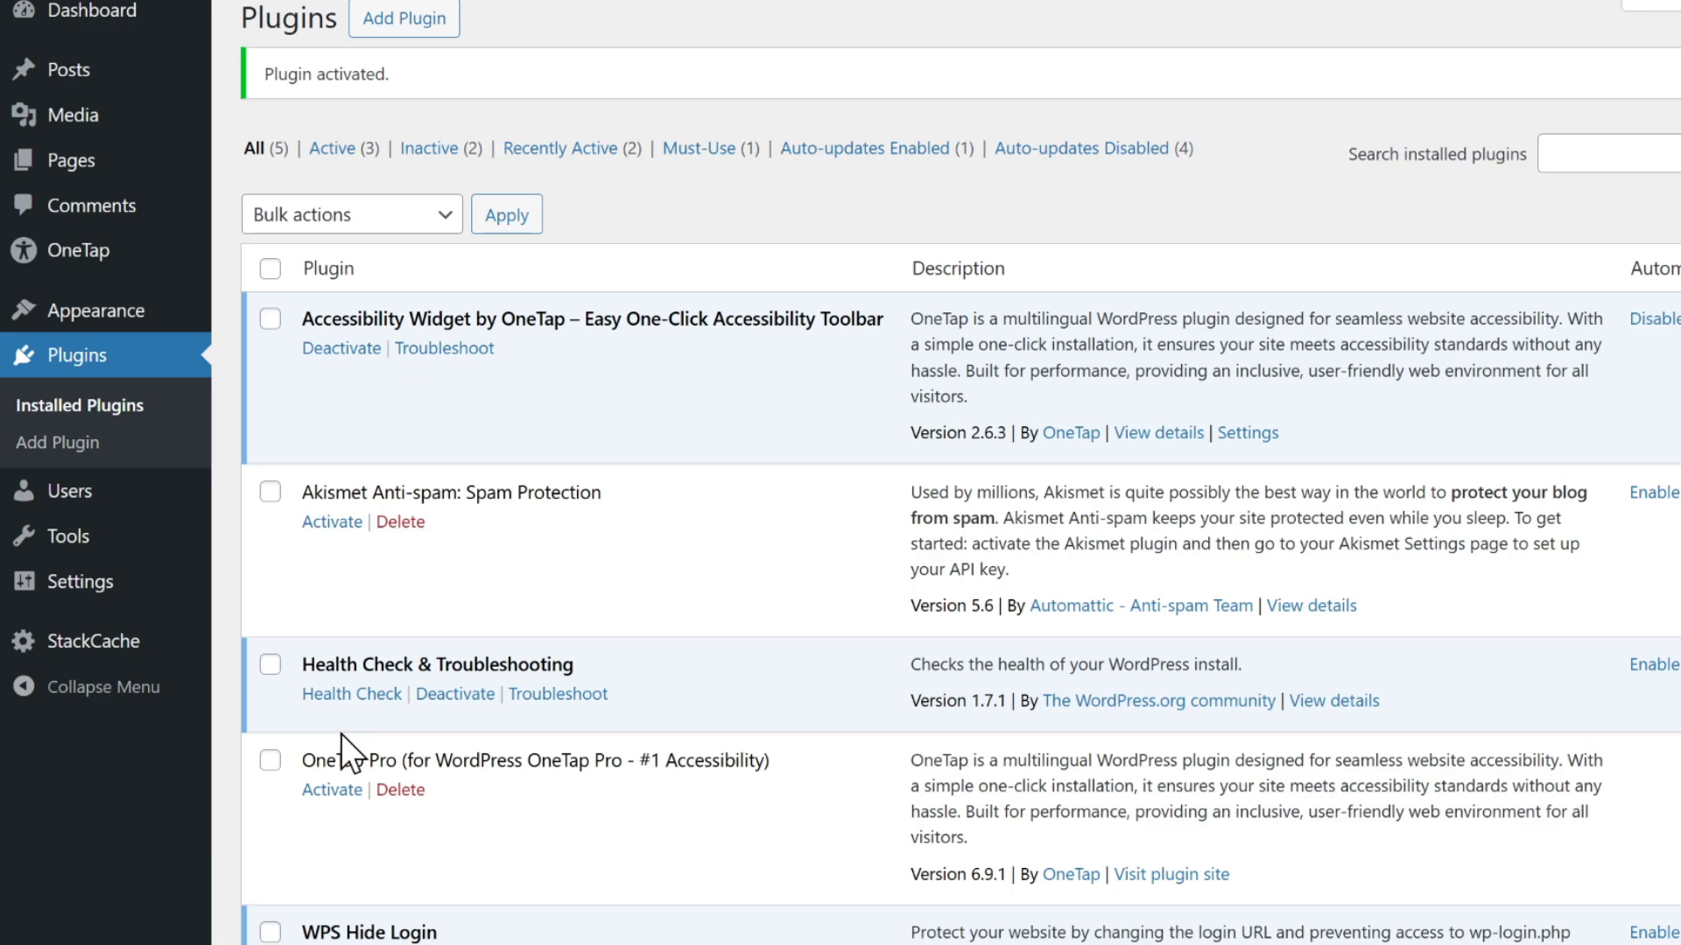
{"action": "left_click", "coordinate": [425, 698]}
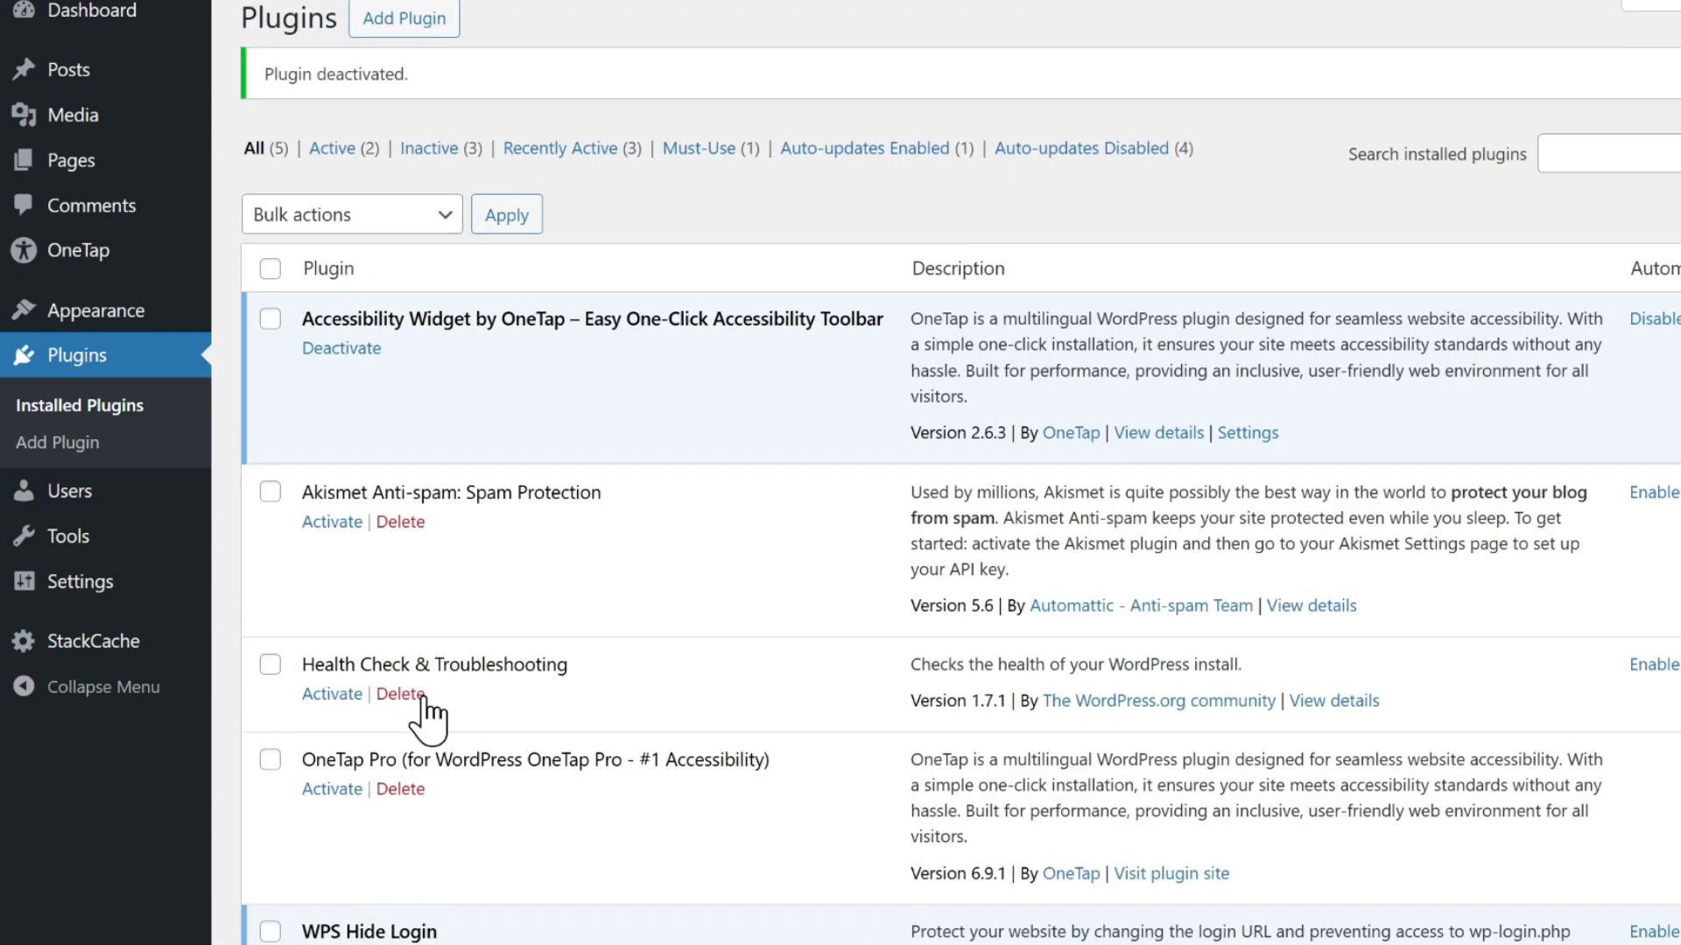
{"action": "scroll", "coordinate": [423, 697], "scroll_direction": "down", "scroll_amount": 3}
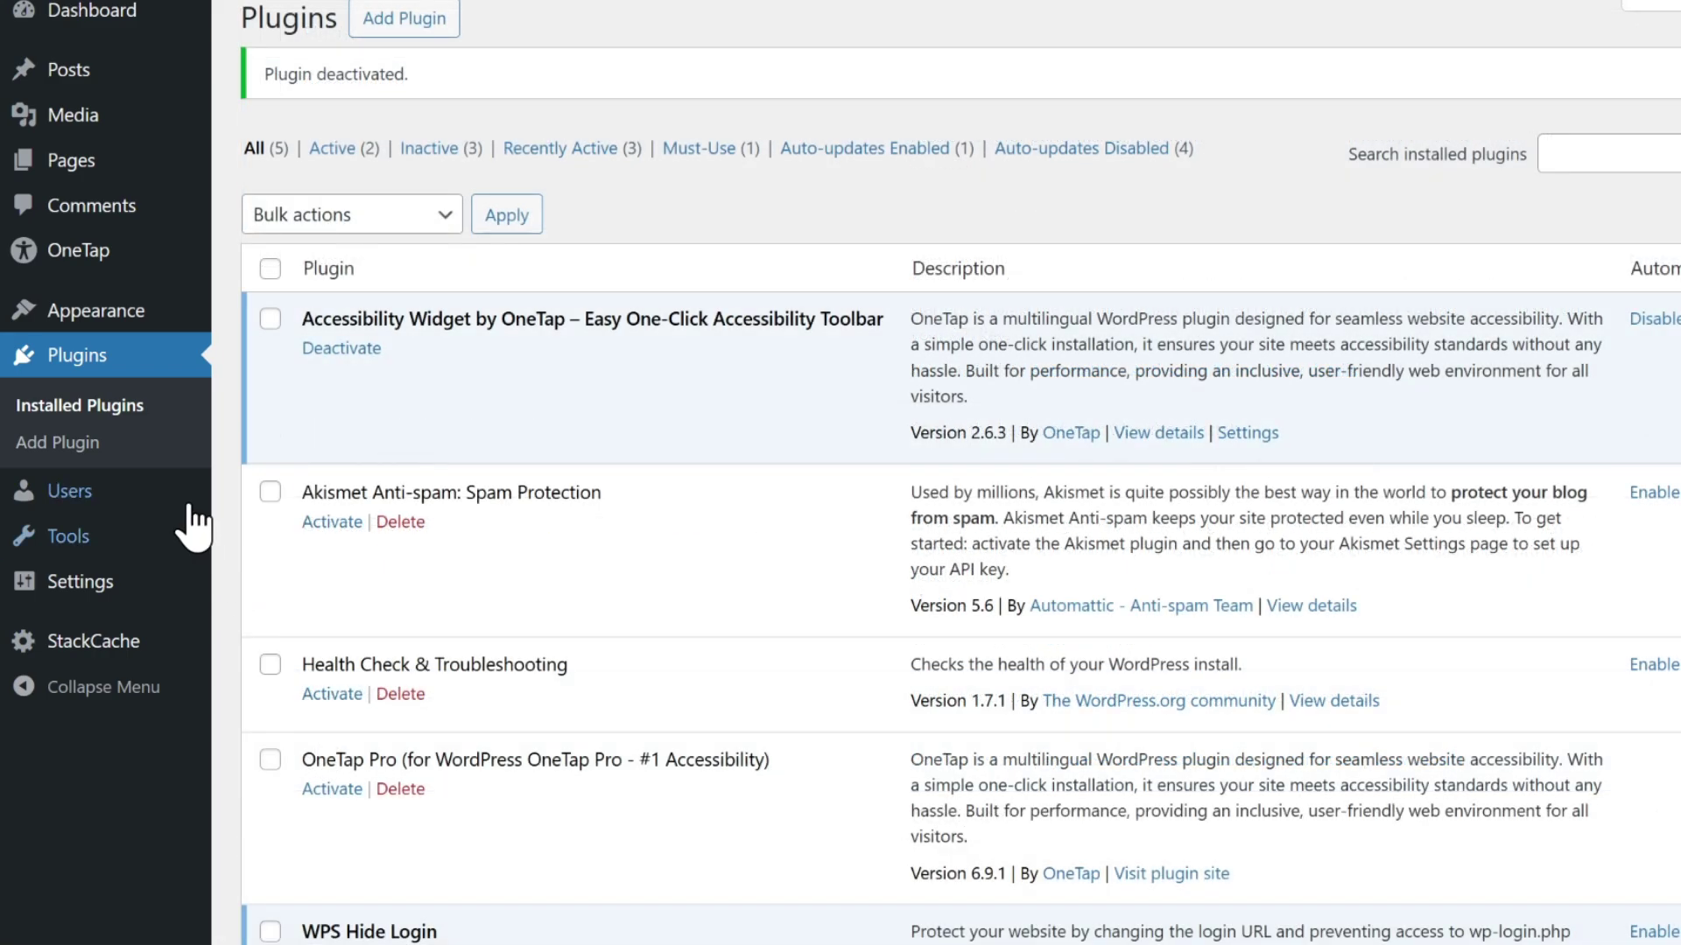
Activate the Twenty Twenty-Five theme from Appearance > Themes, replacing Twenty Twenty-Four
{"action": "mouse_move", "coordinate": [150, 300]}
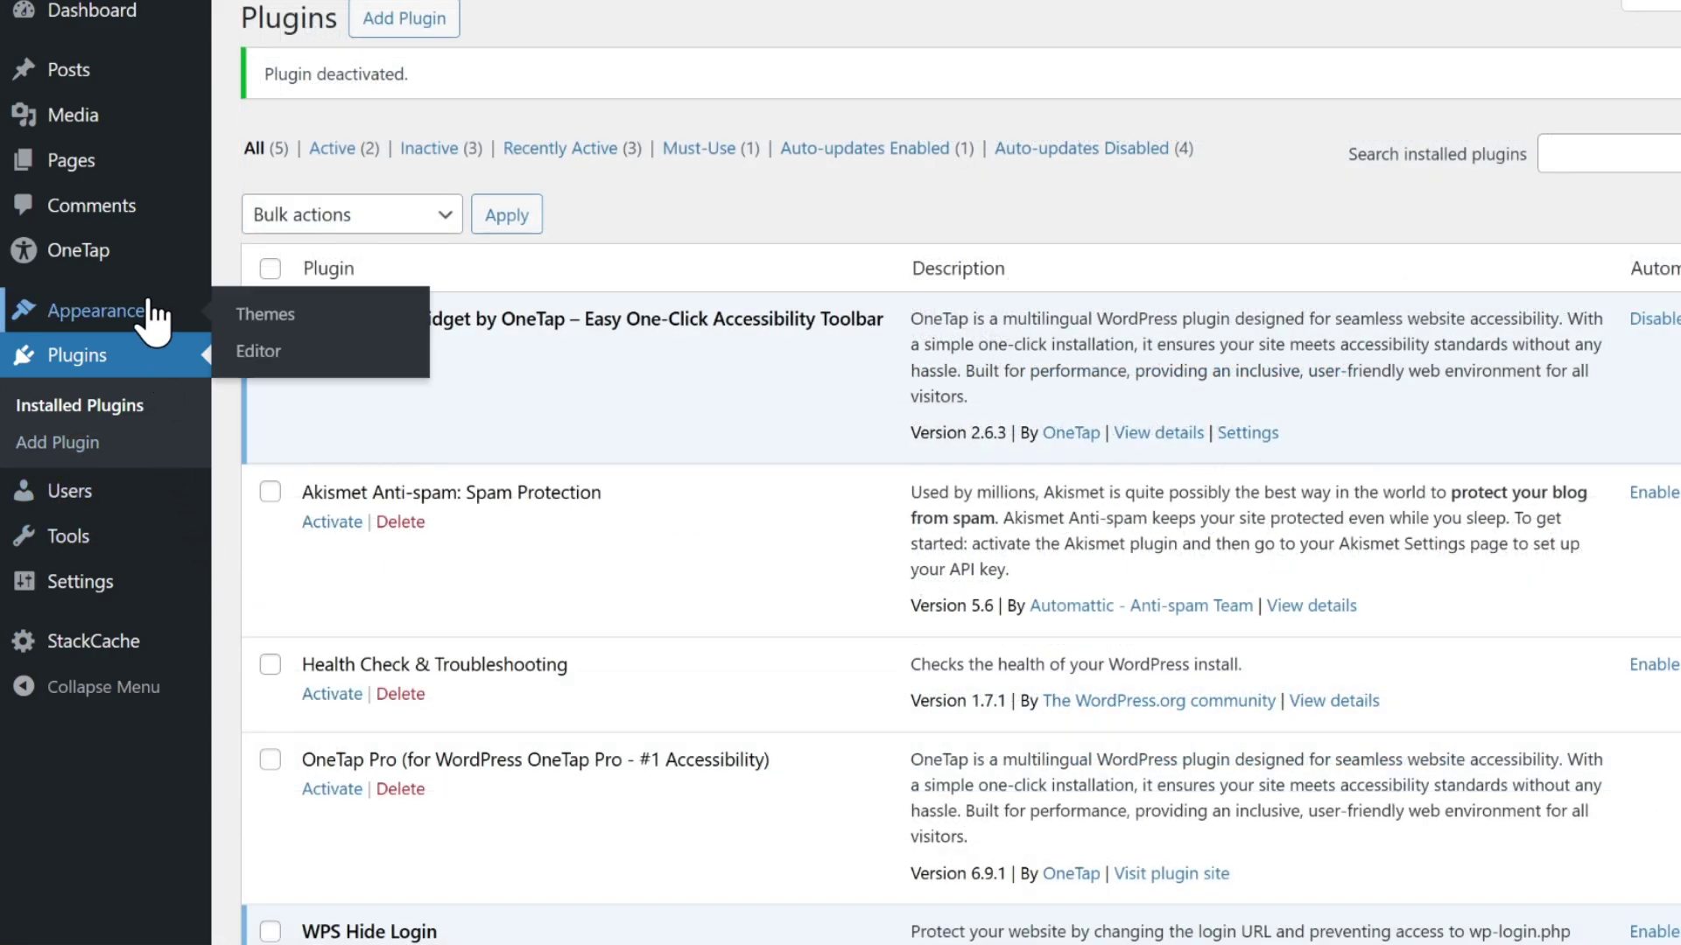
{"action": "left_click", "coordinate": [253, 315]}
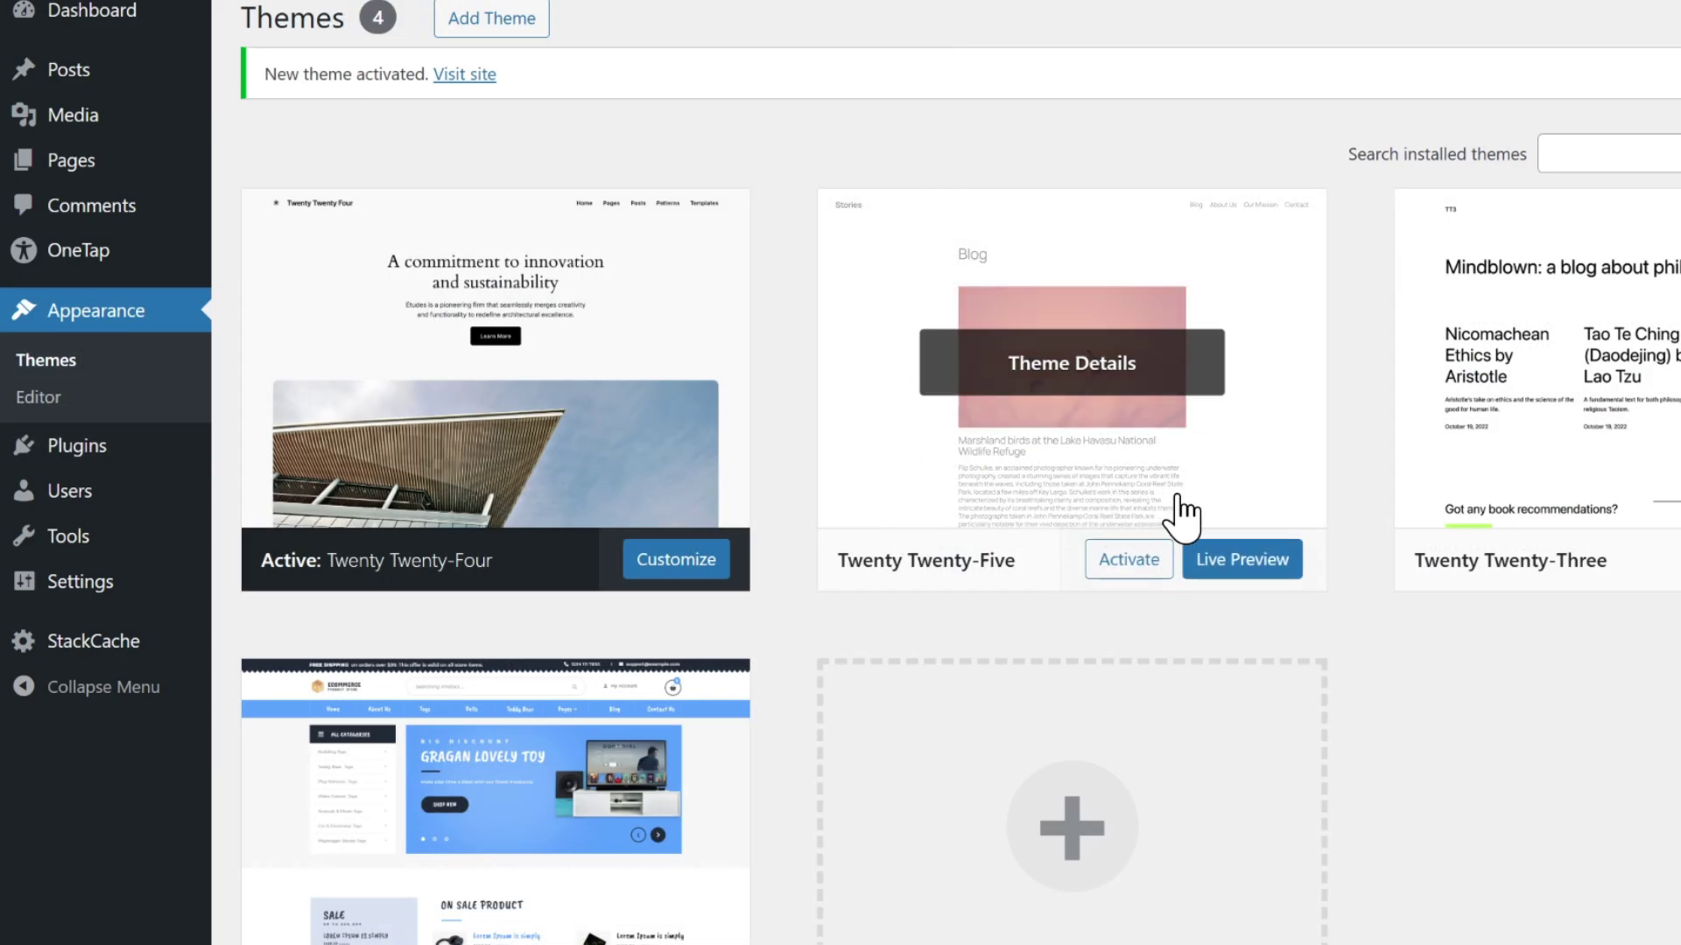
{"action": "left_click", "coordinate": [1150, 569]}
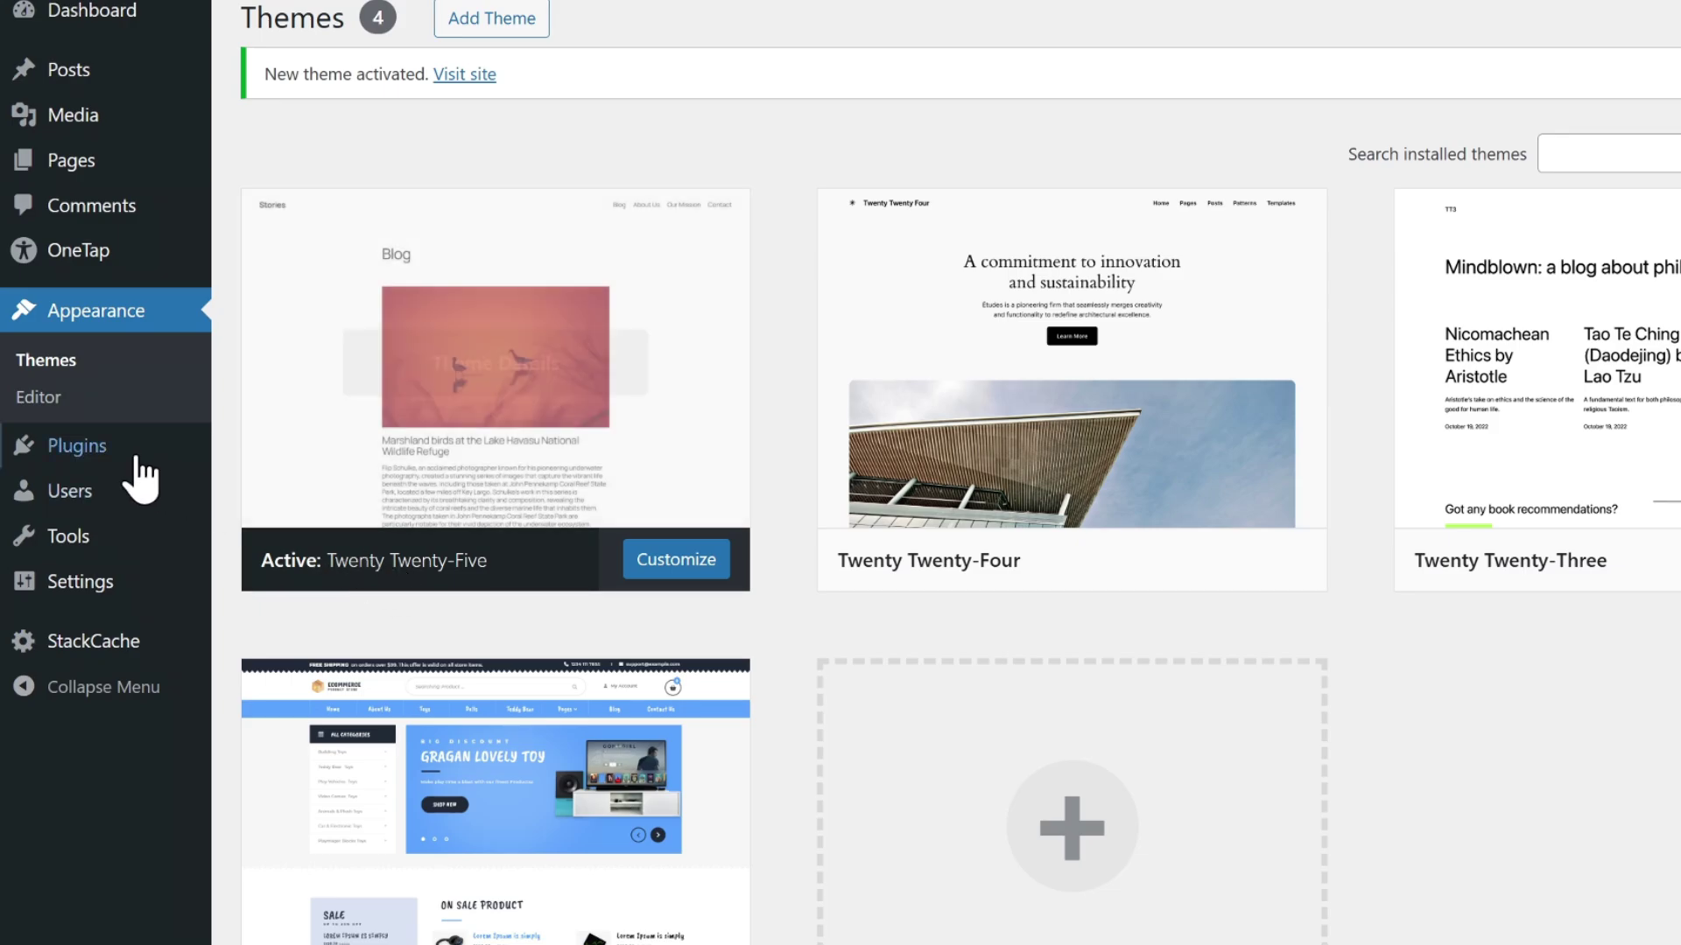
Search the plugin directory for 'WPS Hide Login', install it and activate it
{"action": "mouse_move", "coordinate": [98, 449]}
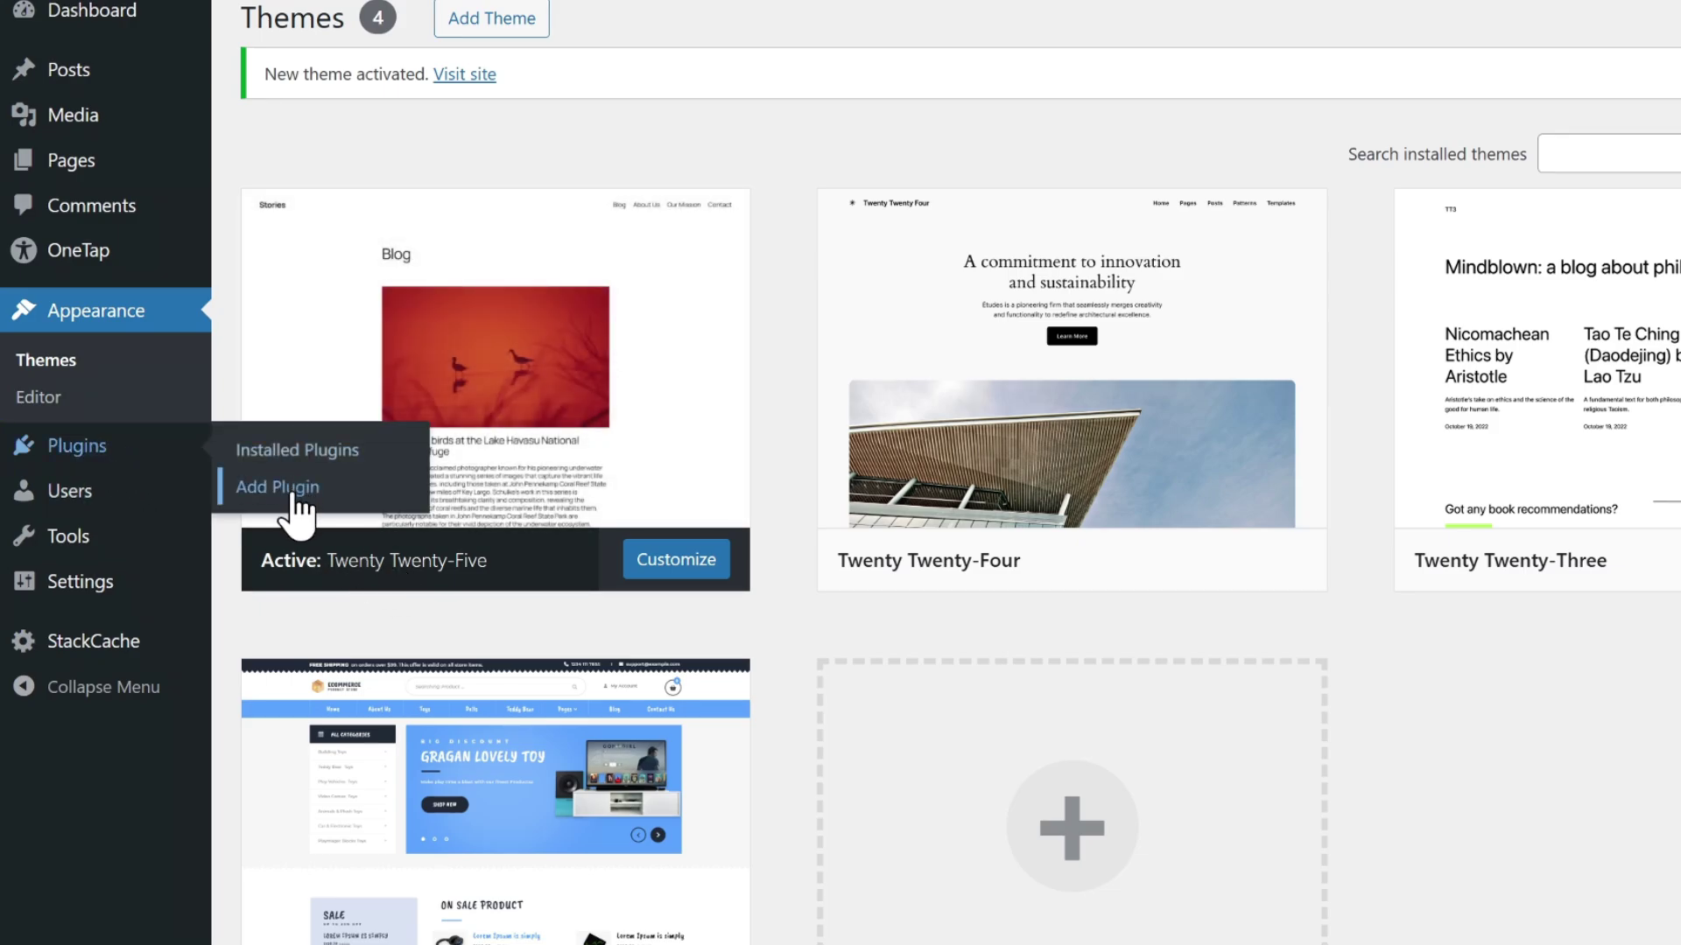
{"action": "left_click", "coordinate": [253, 492]}
{"action": "left_click", "coordinate": [1442, 94]}
{"action": "type", "text": "WPS Hide Login"}
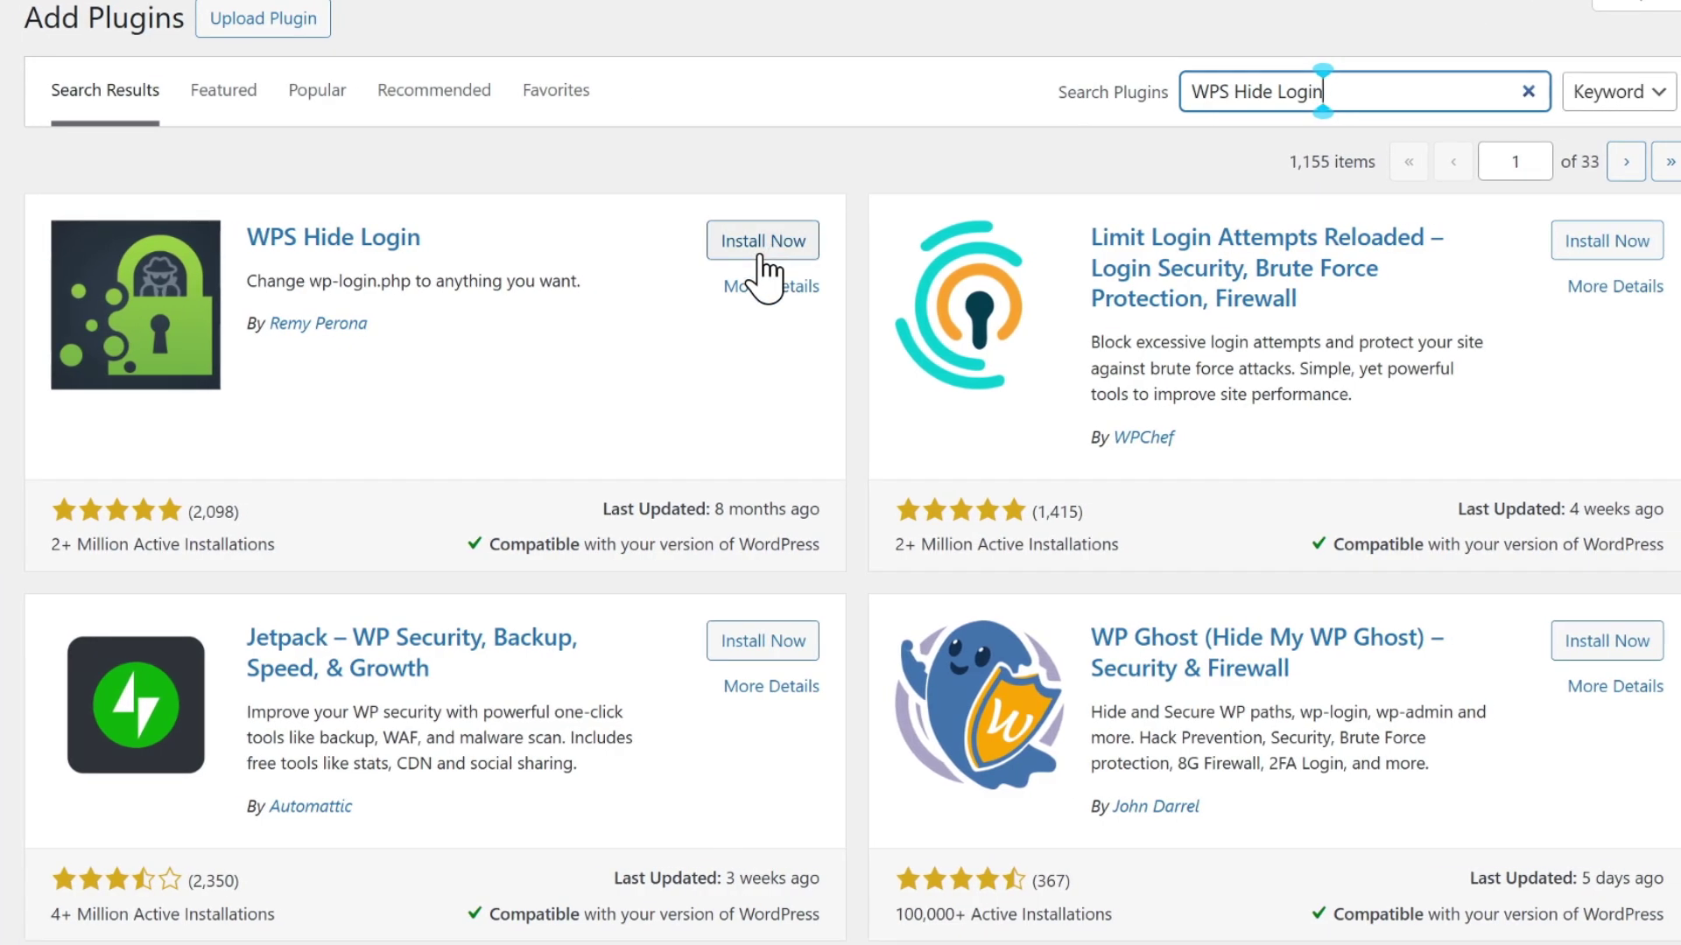
{"action": "left_click", "coordinate": [760, 256]}
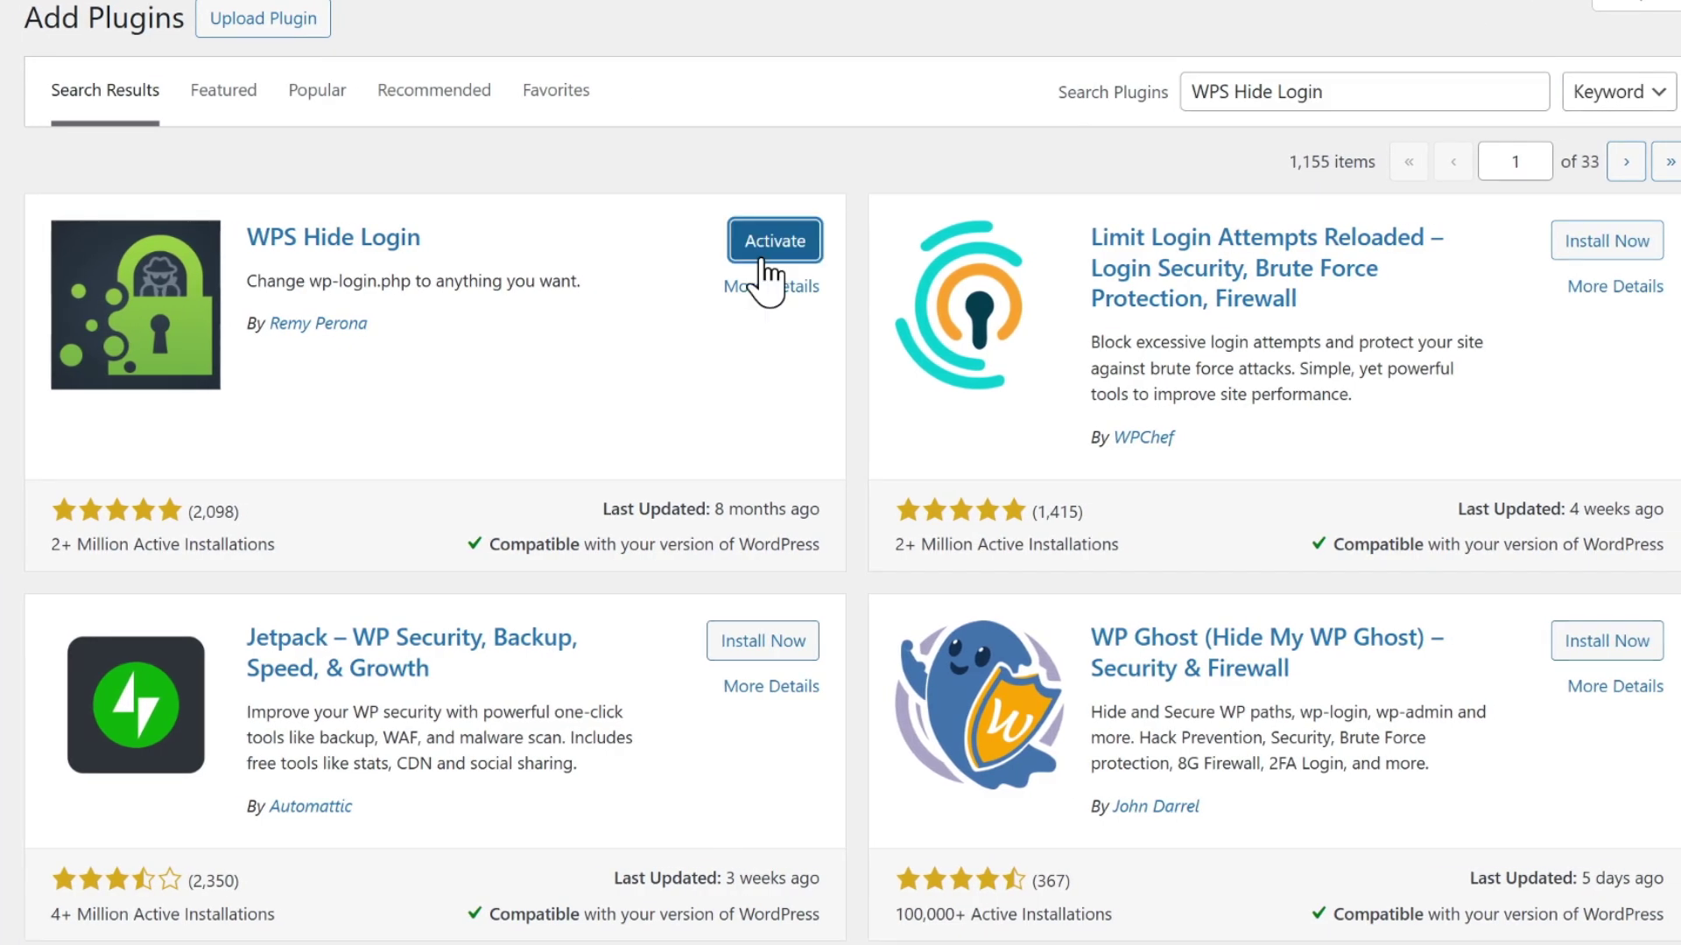
{"action": "left_click", "coordinate": [769, 254]}
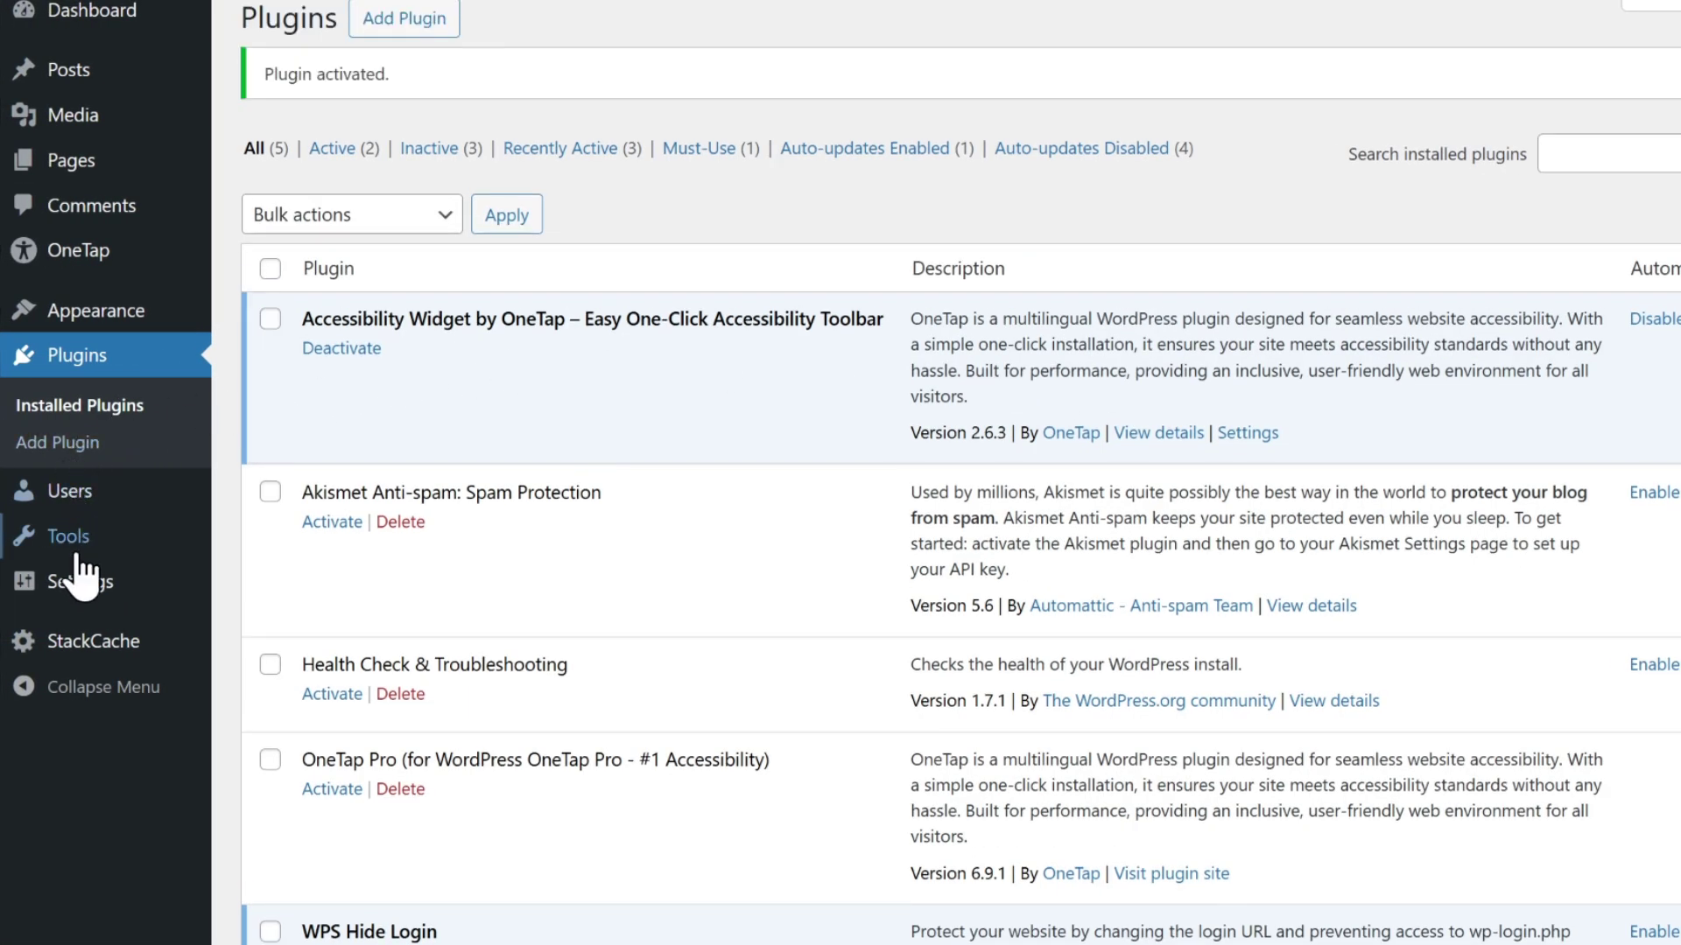
{"action": "mouse_move", "coordinate": [79, 597]}
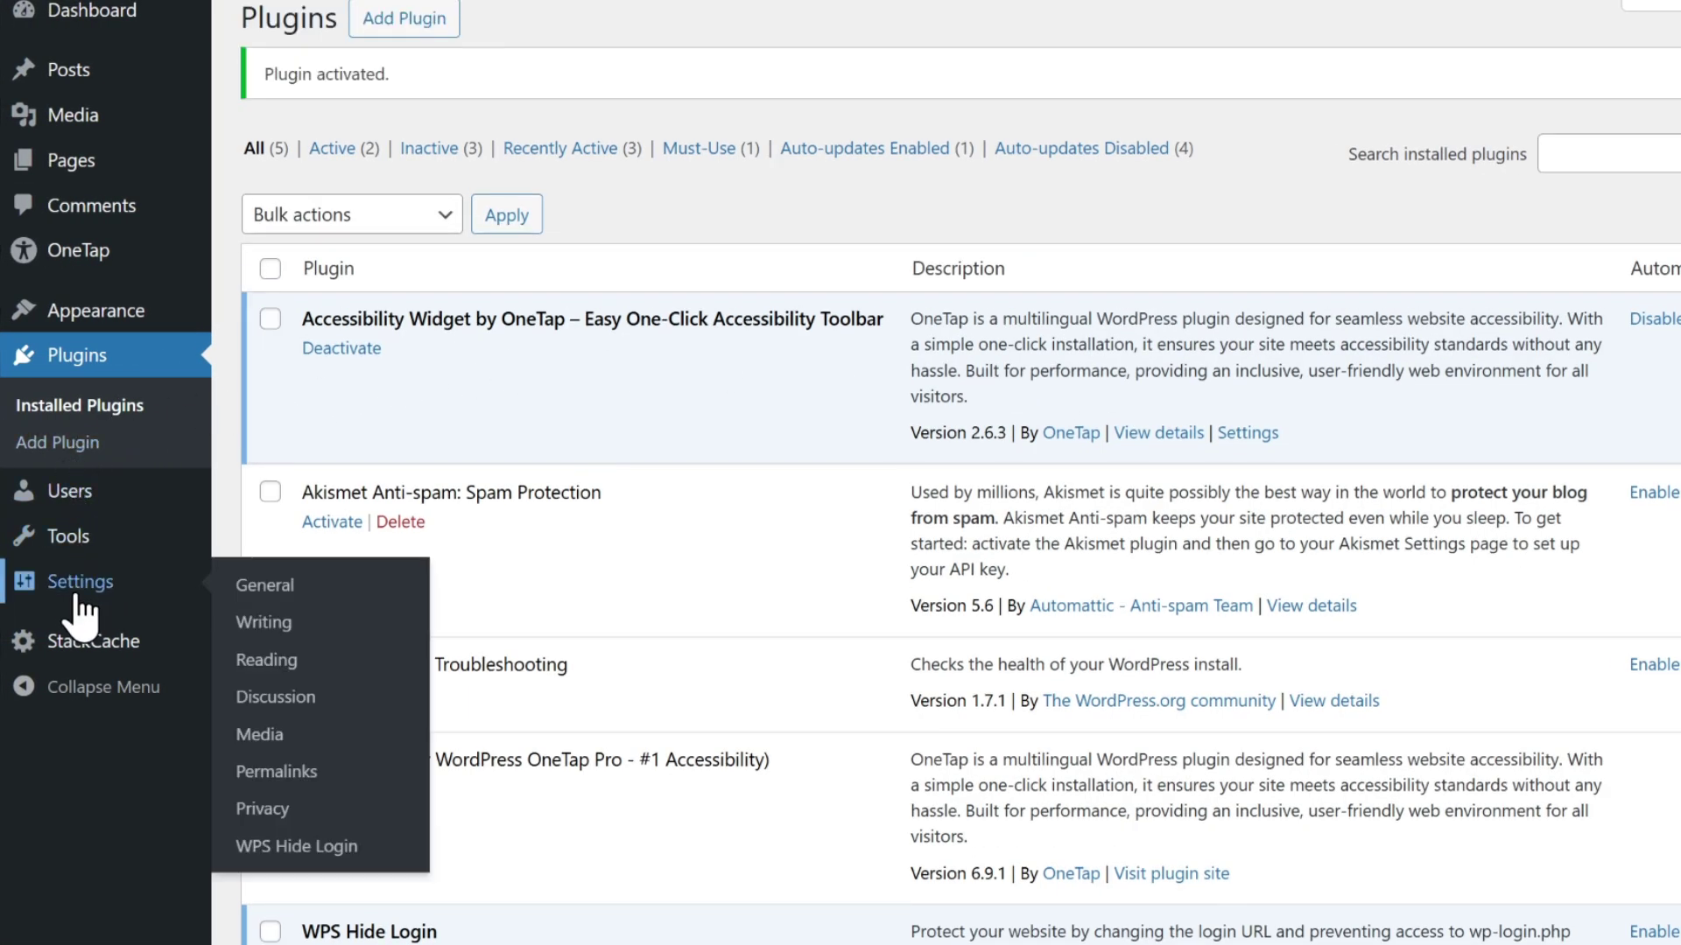
Save WPS Hide Login settings with login URL 'login' and redirection URL '404'
{"action": "left_click", "coordinate": [282, 847]}
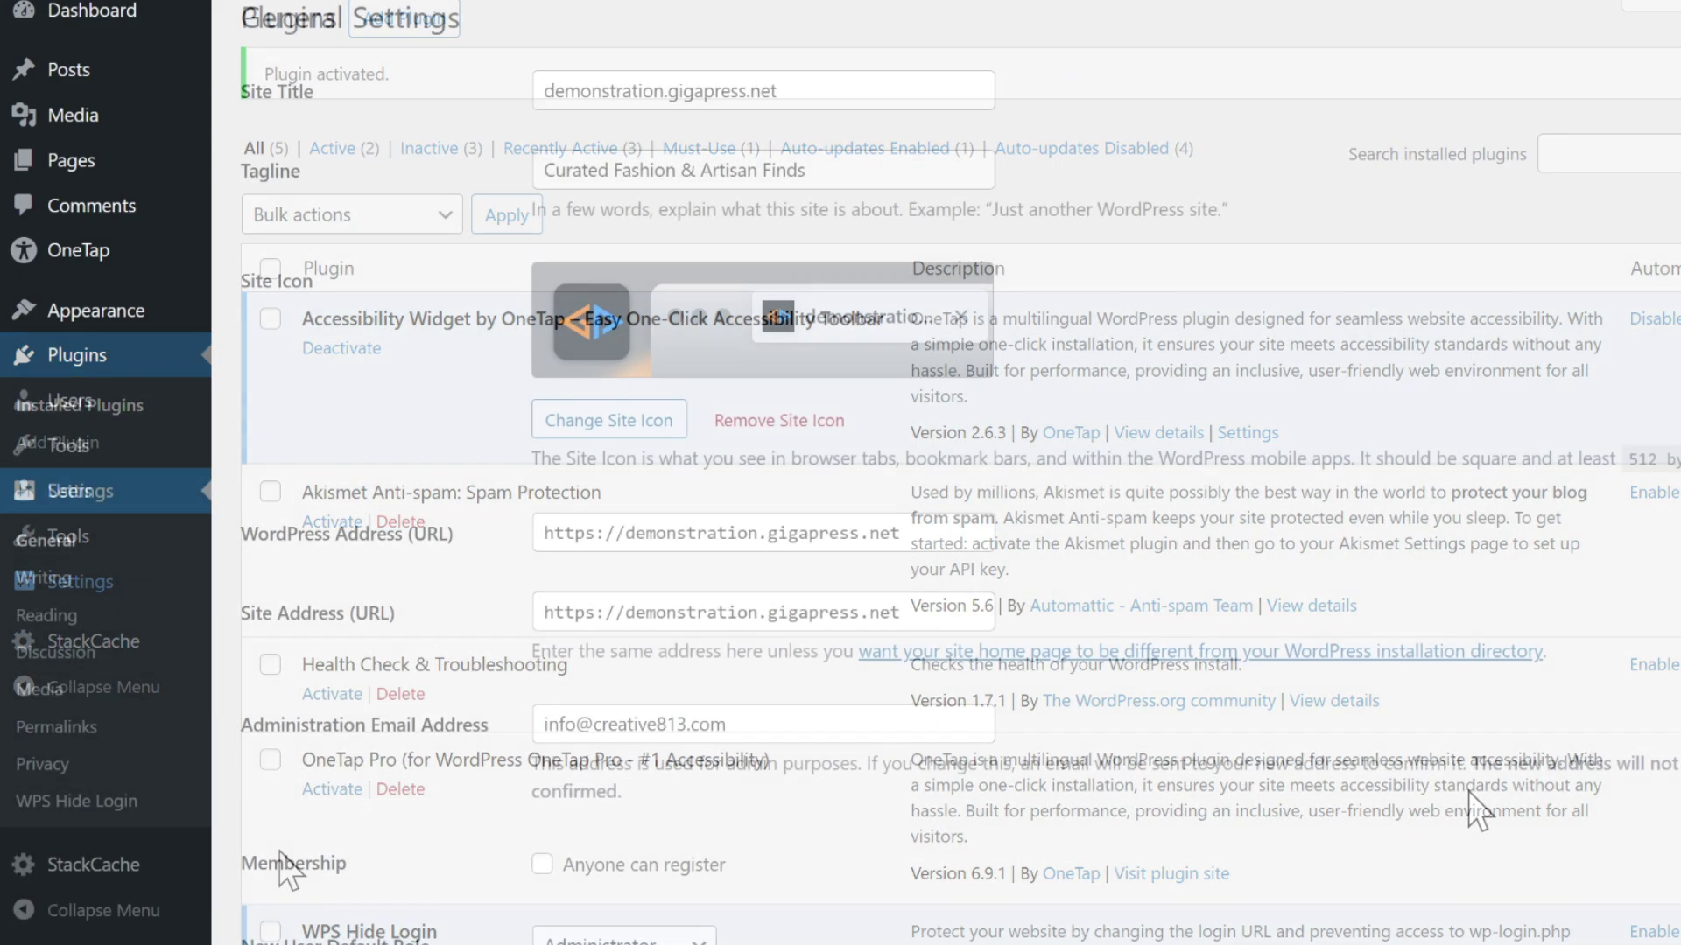
{"action": "scroll", "coordinate": [1468, 791], "scroll_direction": "down", "scroll_amount": 15}
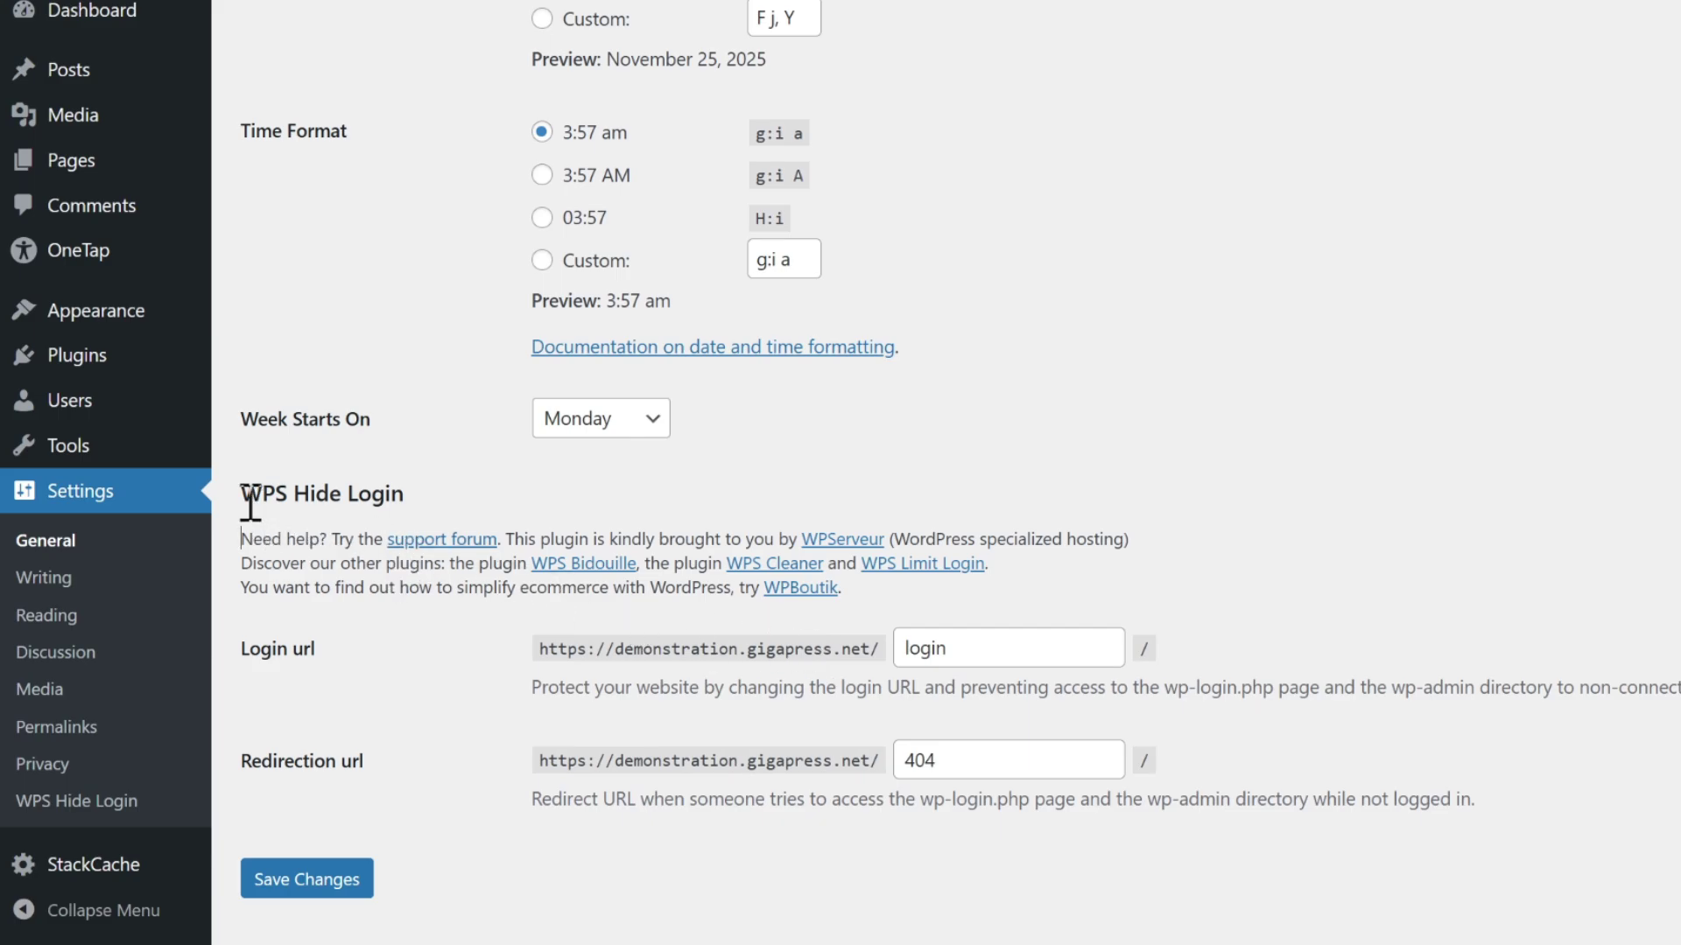
{"action": "left_click_drag", "start_coordinate": [242, 494], "coordinate": [405, 493]}
{"action": "left_click", "coordinate": [956, 491]}
{"action": "left_click", "coordinate": [338, 882]}
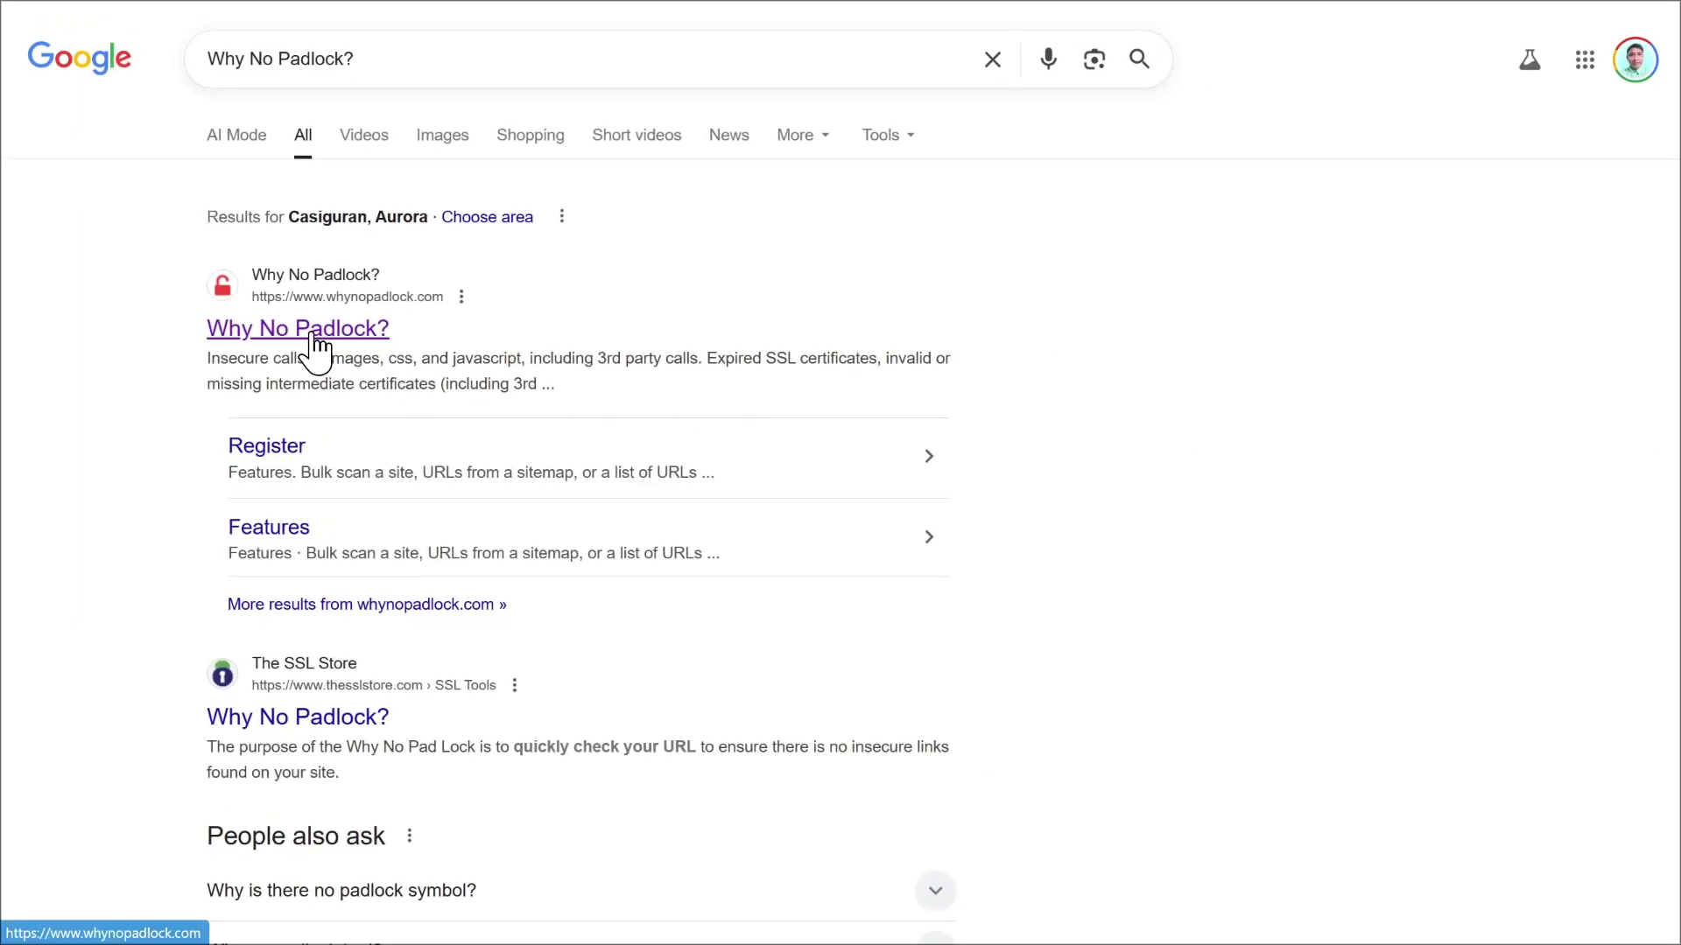
Run the Why No Padlock SSL test on gigapress.net after passing the reCAPTCHA
{"action": "left_click", "coordinate": [317, 337]}
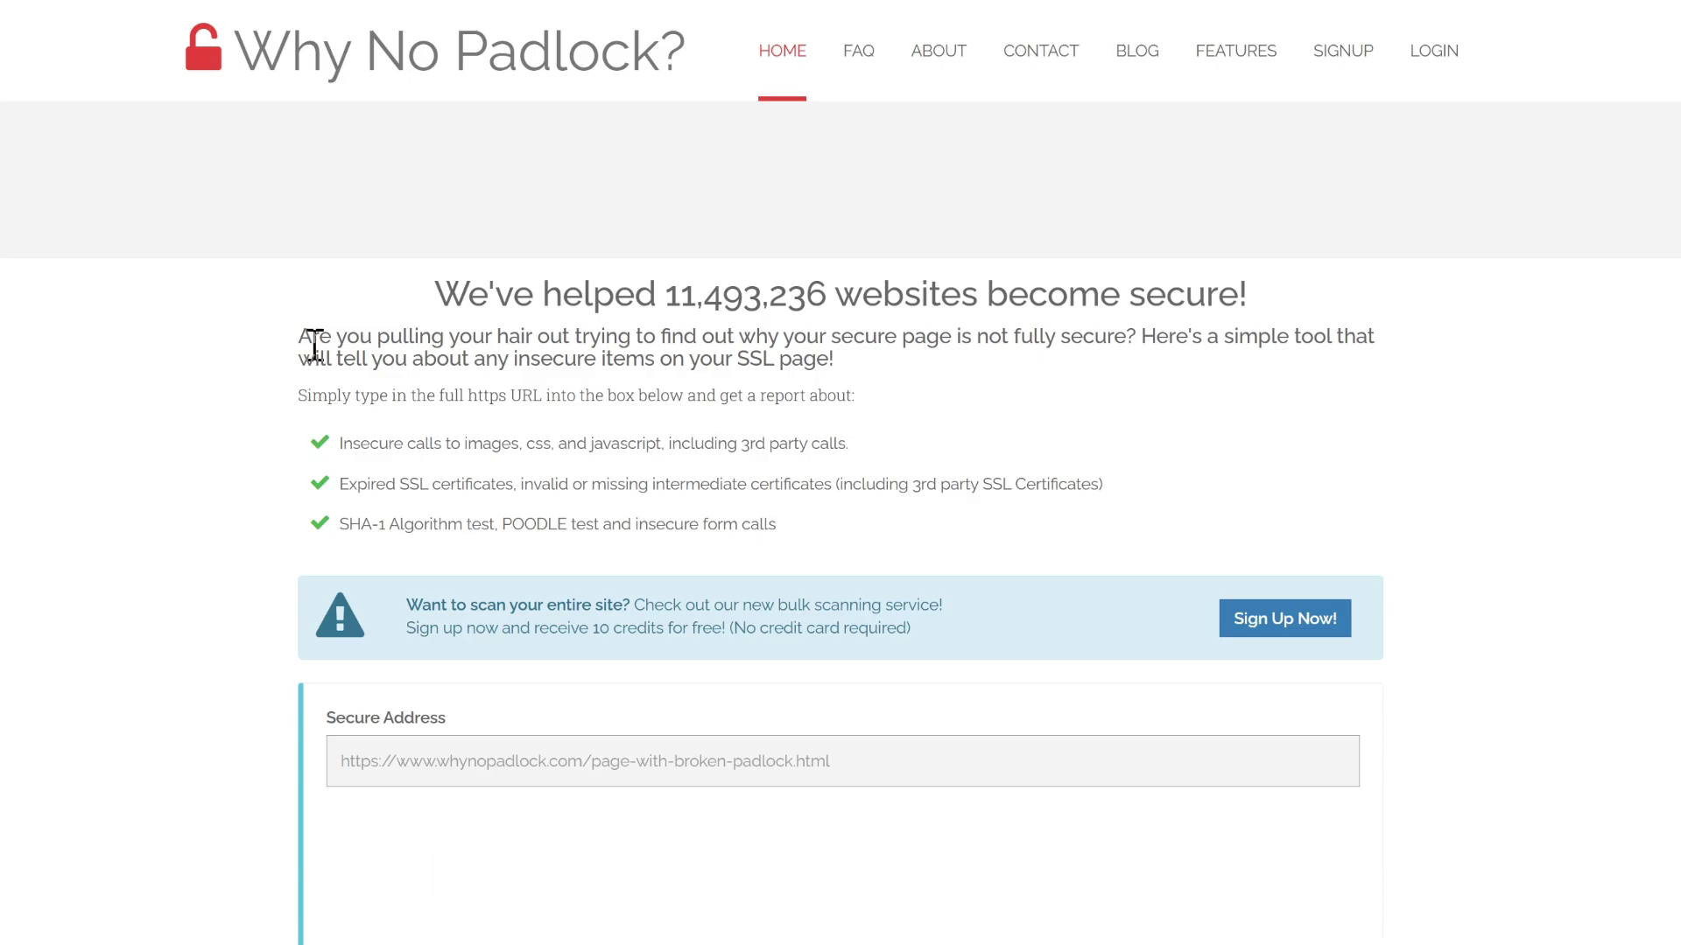
{"action": "scroll", "coordinate": [423, 758], "scroll_direction": "down", "scroll_amount": 2}
{"action": "left_click", "coordinate": [505, 580]}
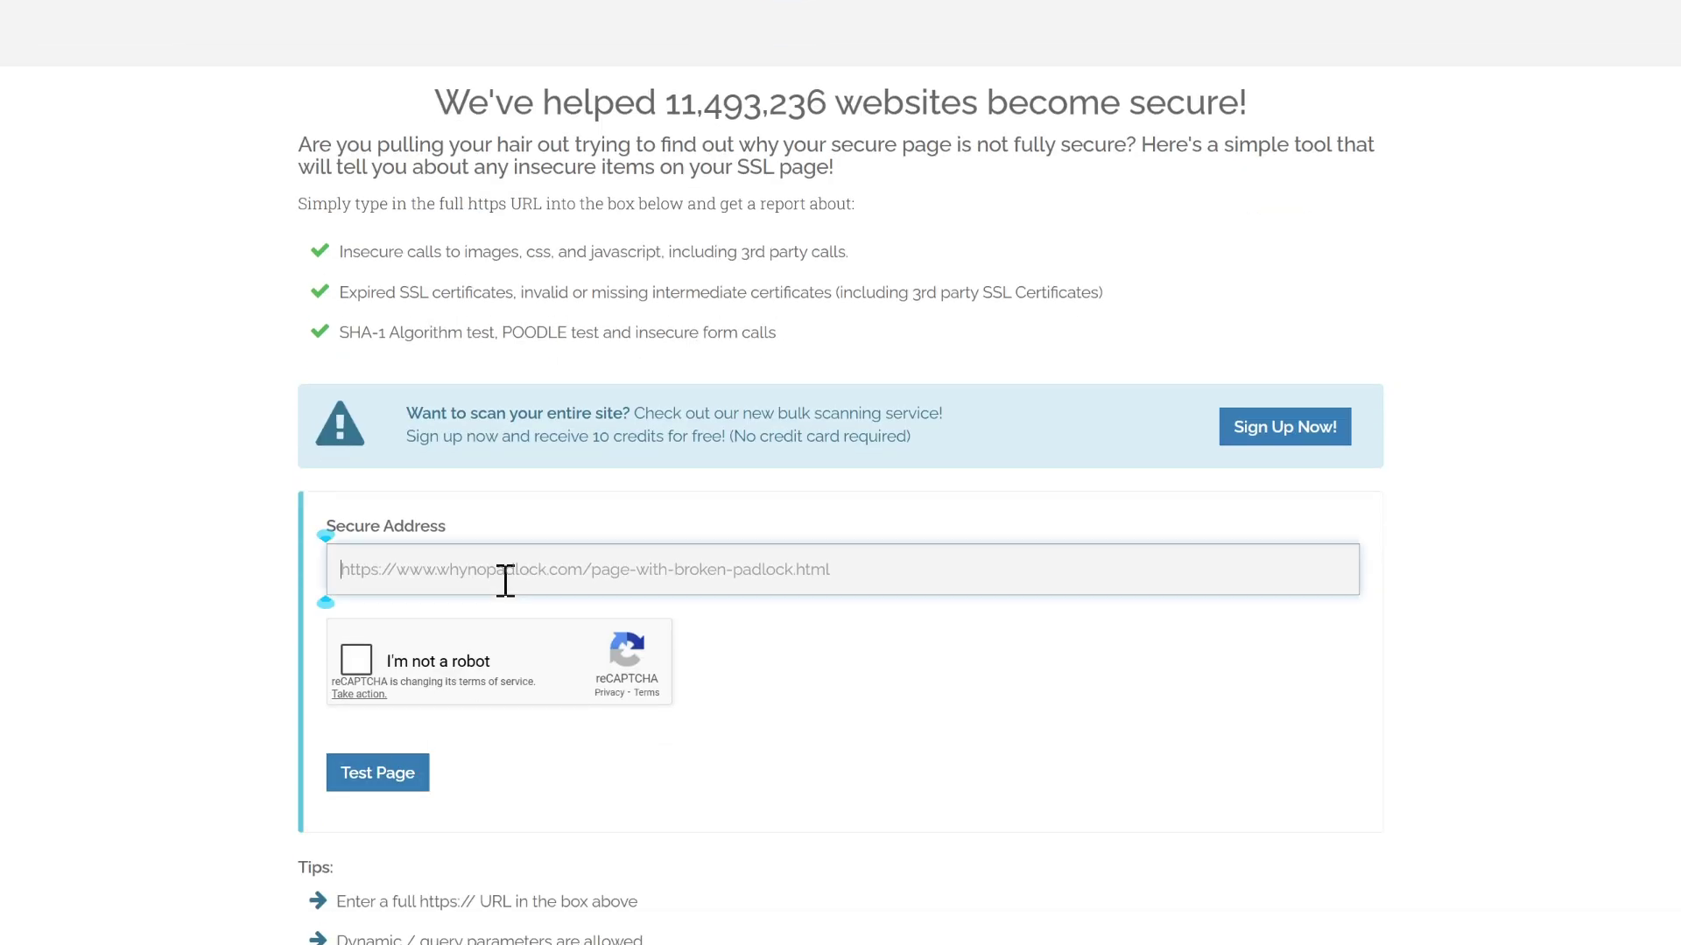
{"action": "type", "text": "gigapres"}
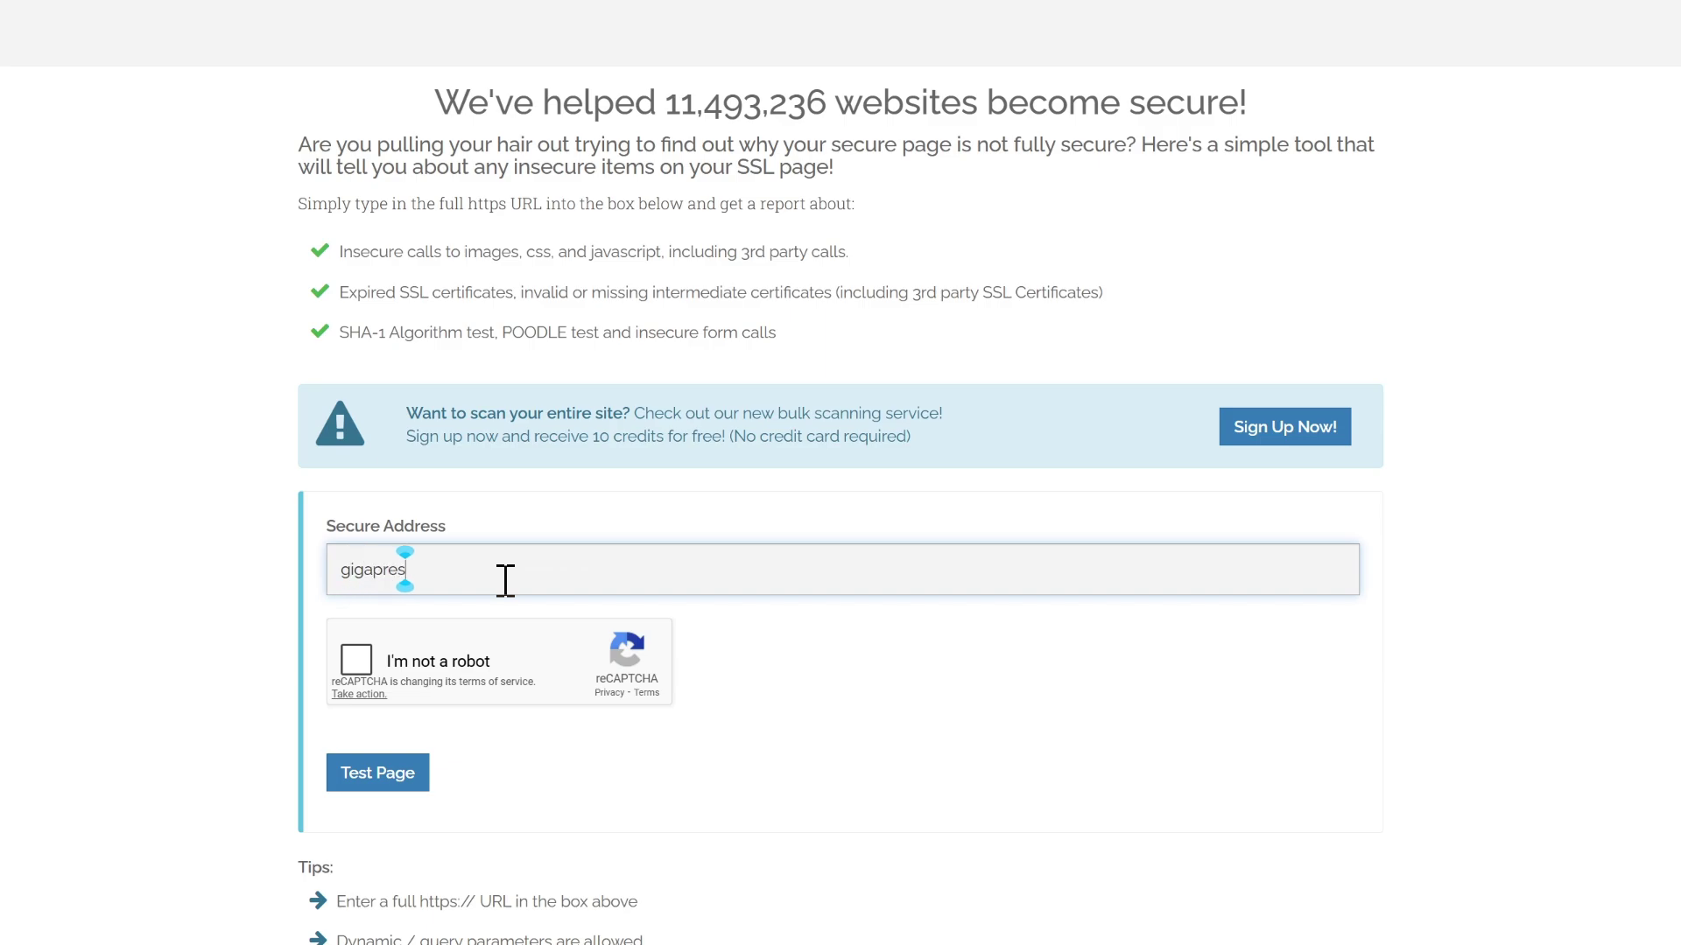
{"action": "type", "text": "s.net"}
{"action": "left_click", "coordinate": [355, 658]}
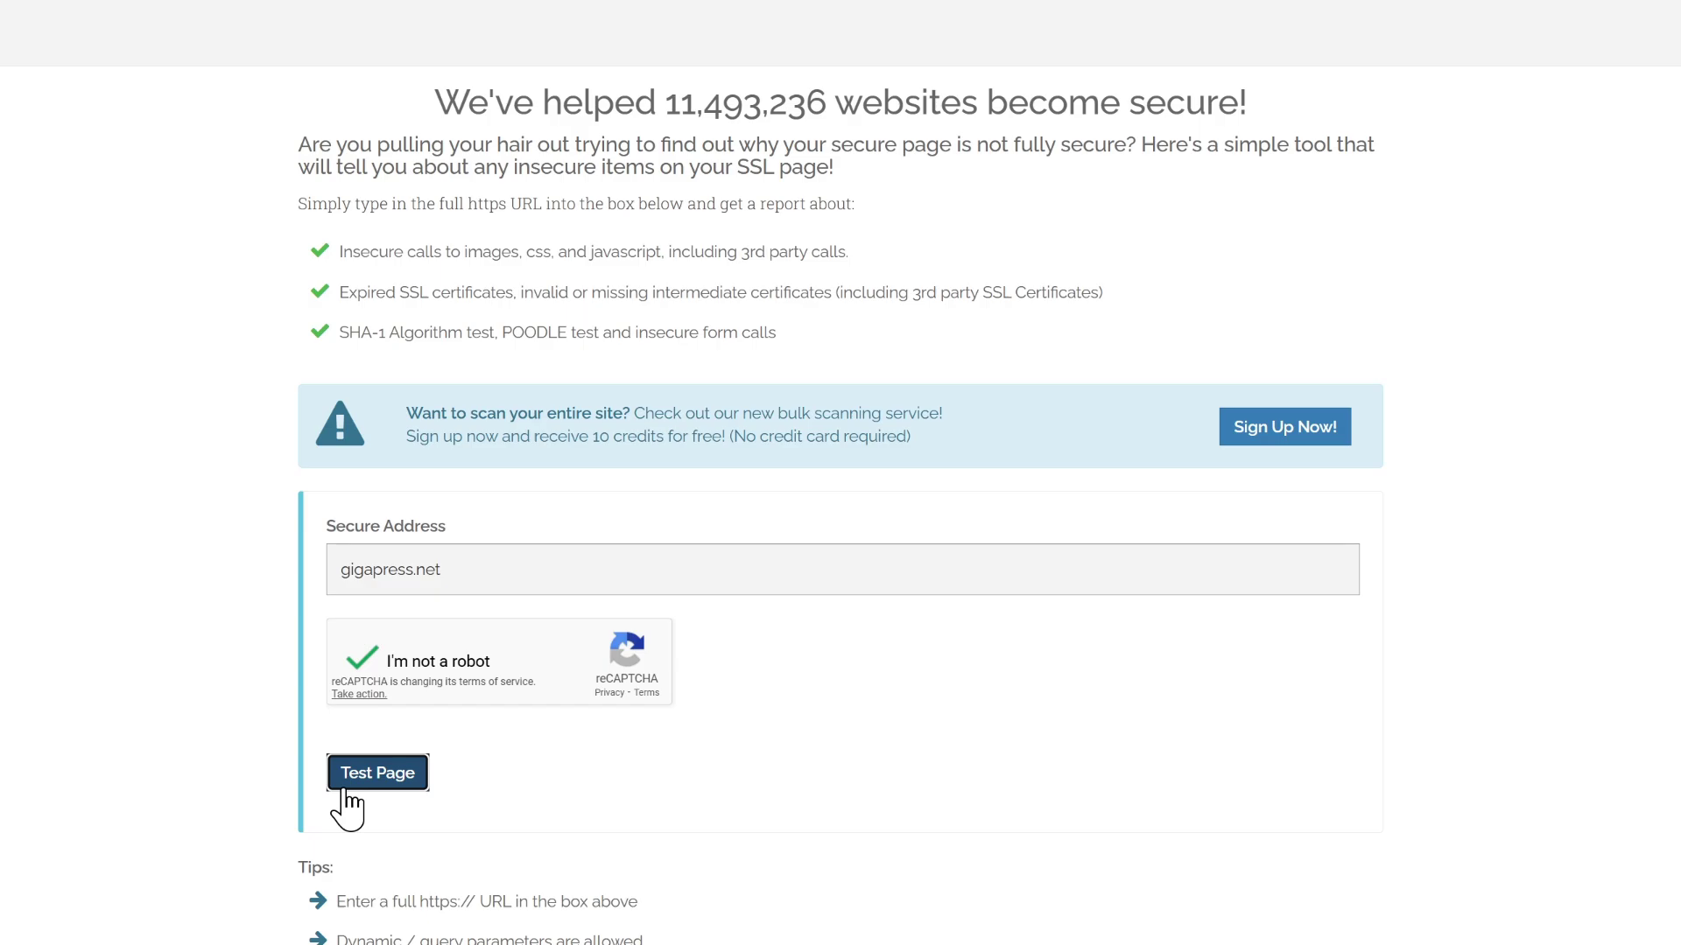
{"action": "left_click", "coordinate": [346, 788]}
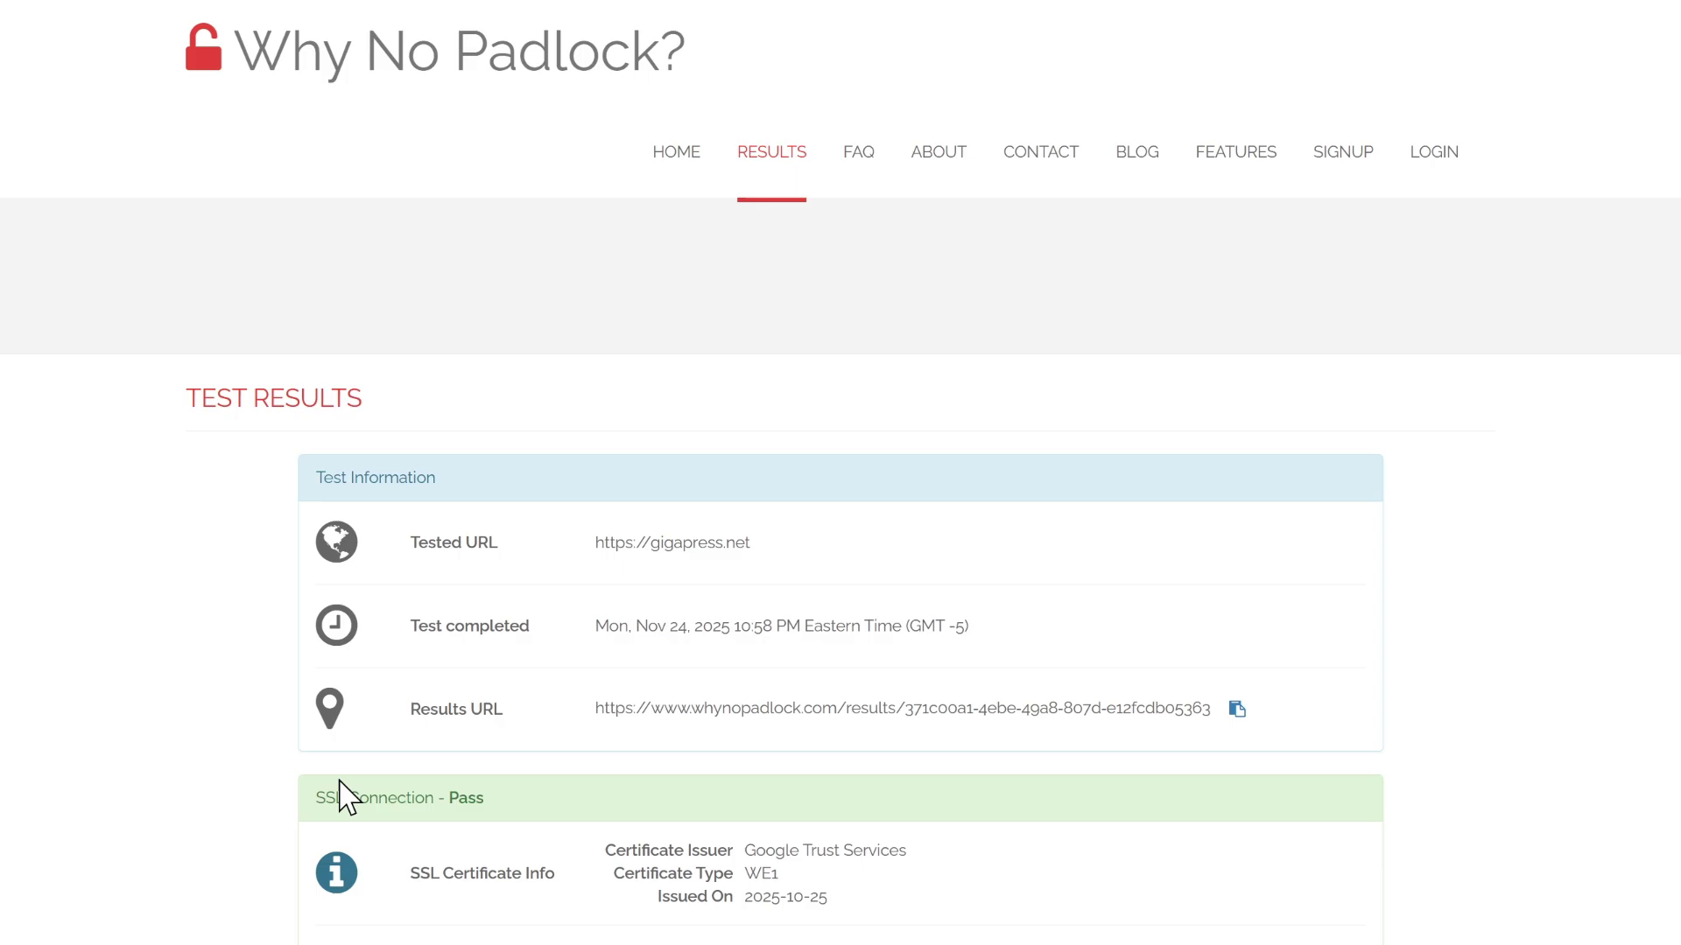
Scroll through the test results showing SSL Pass and no mixed content
{"action": "scroll", "coordinate": [345, 796], "scroll_direction": "down", "scroll_amount": 5}
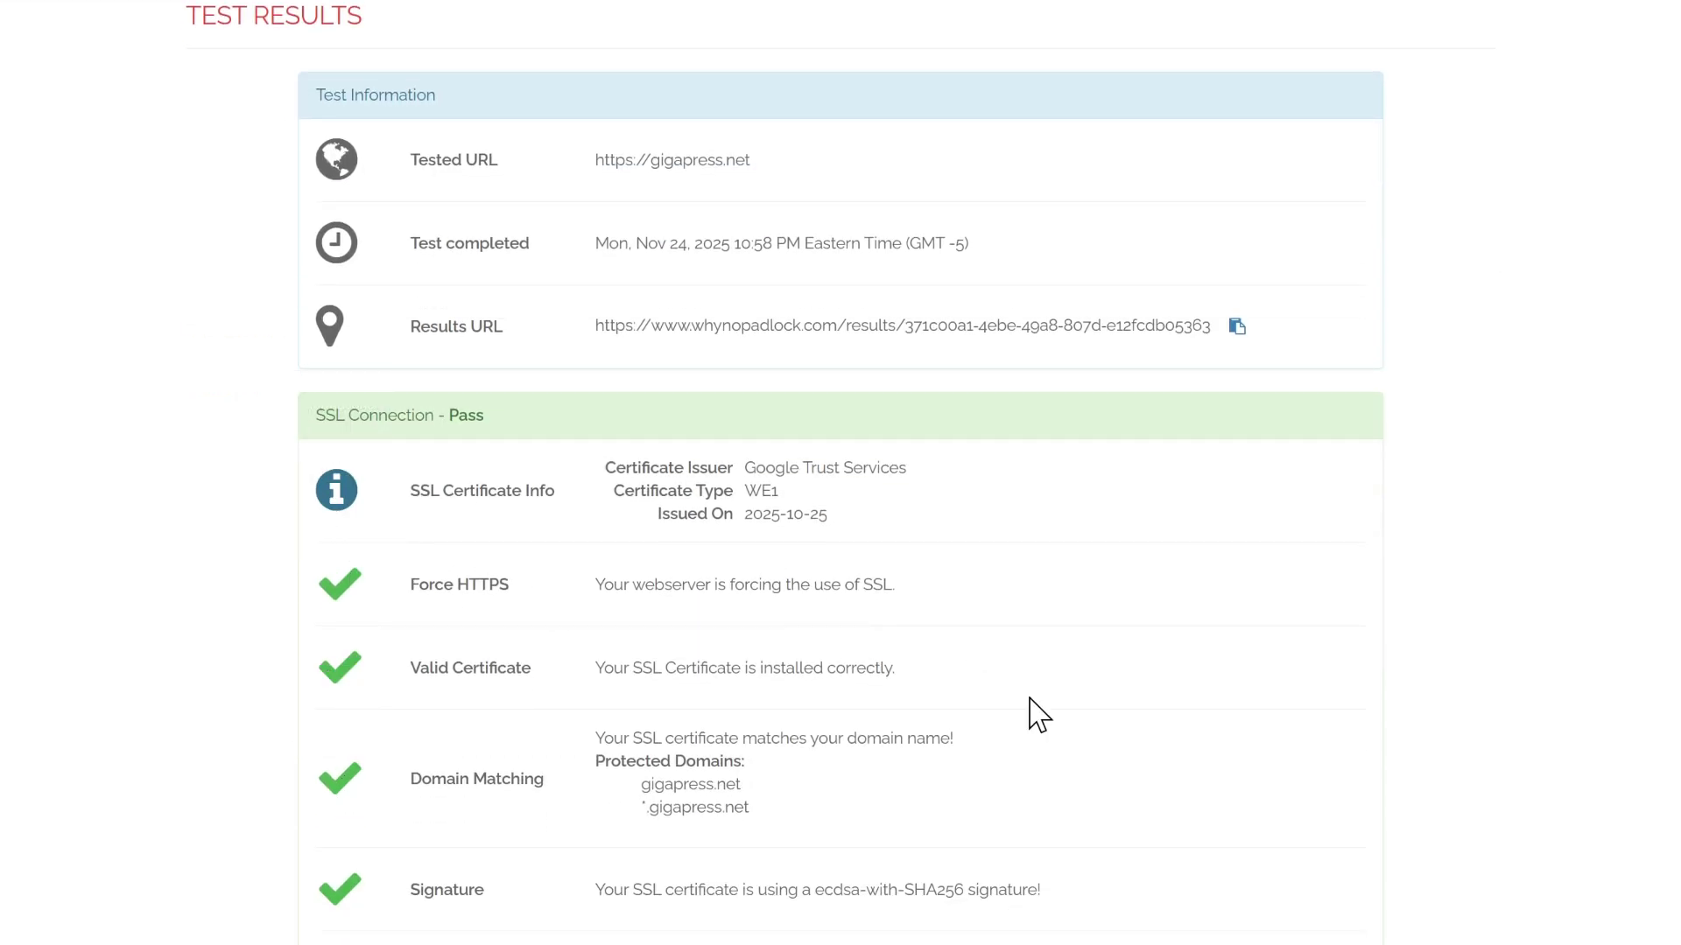
{"action": "scroll", "coordinate": [1028, 709], "scroll_direction": "up", "scroll_amount": 2}
{"action": "scroll", "coordinate": [1029, 699], "scroll_direction": "down", "scroll_amount": 6}
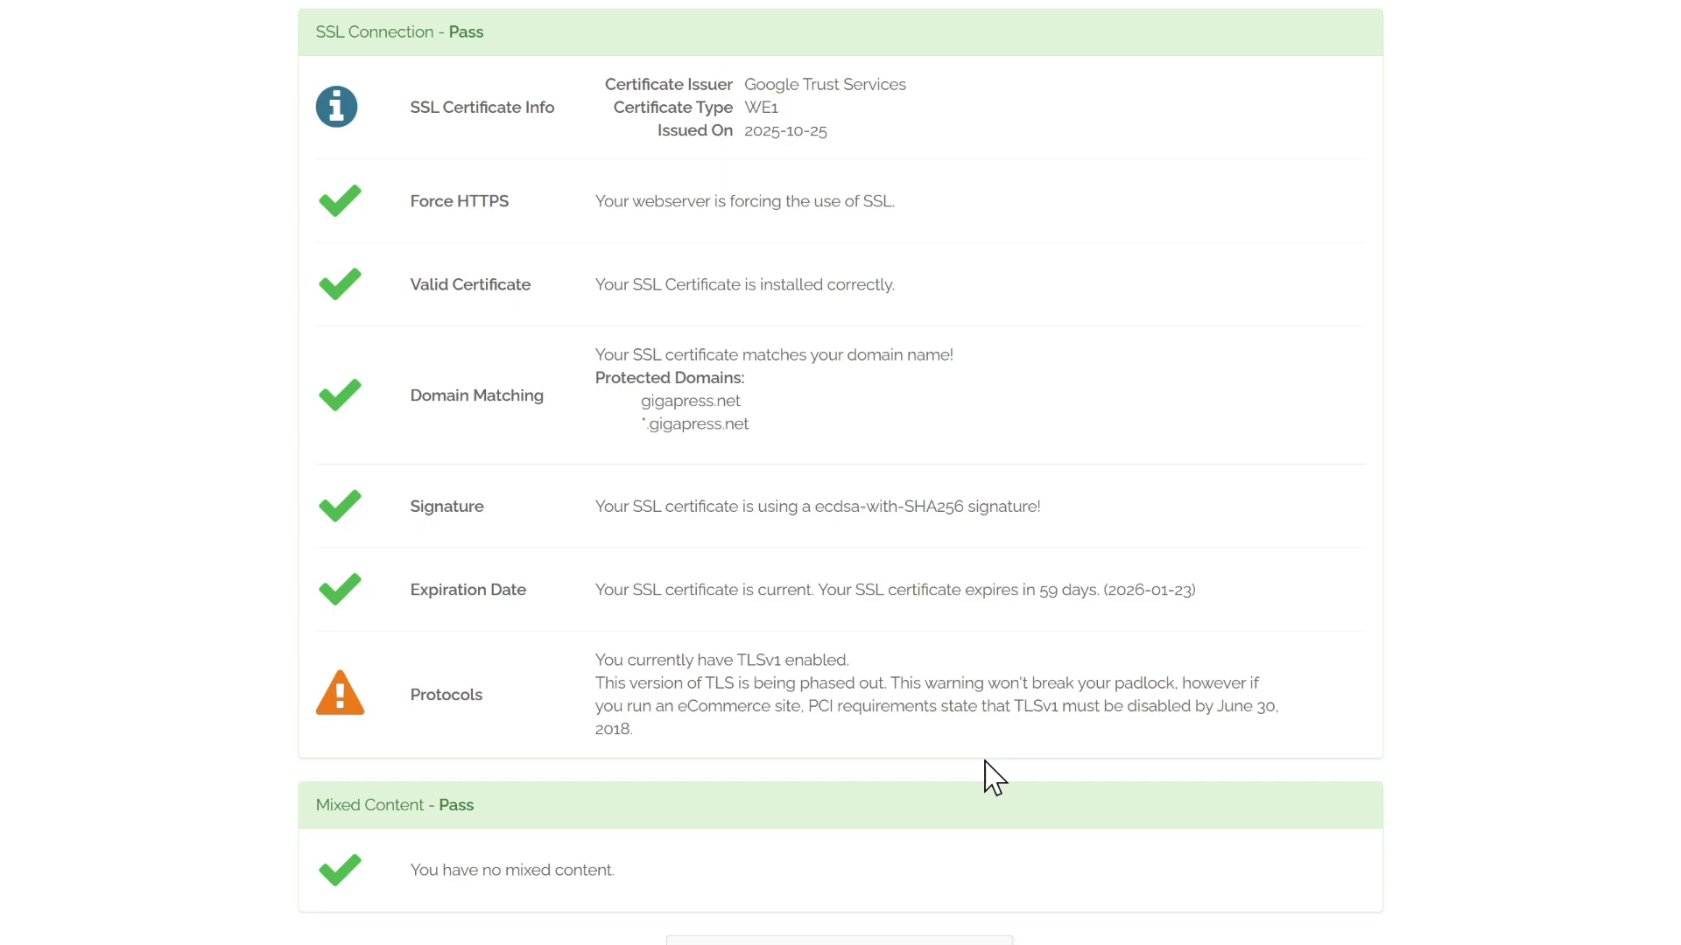
{"action": "scroll", "coordinate": [992, 777], "scroll_direction": "up", "scroll_amount": 6}
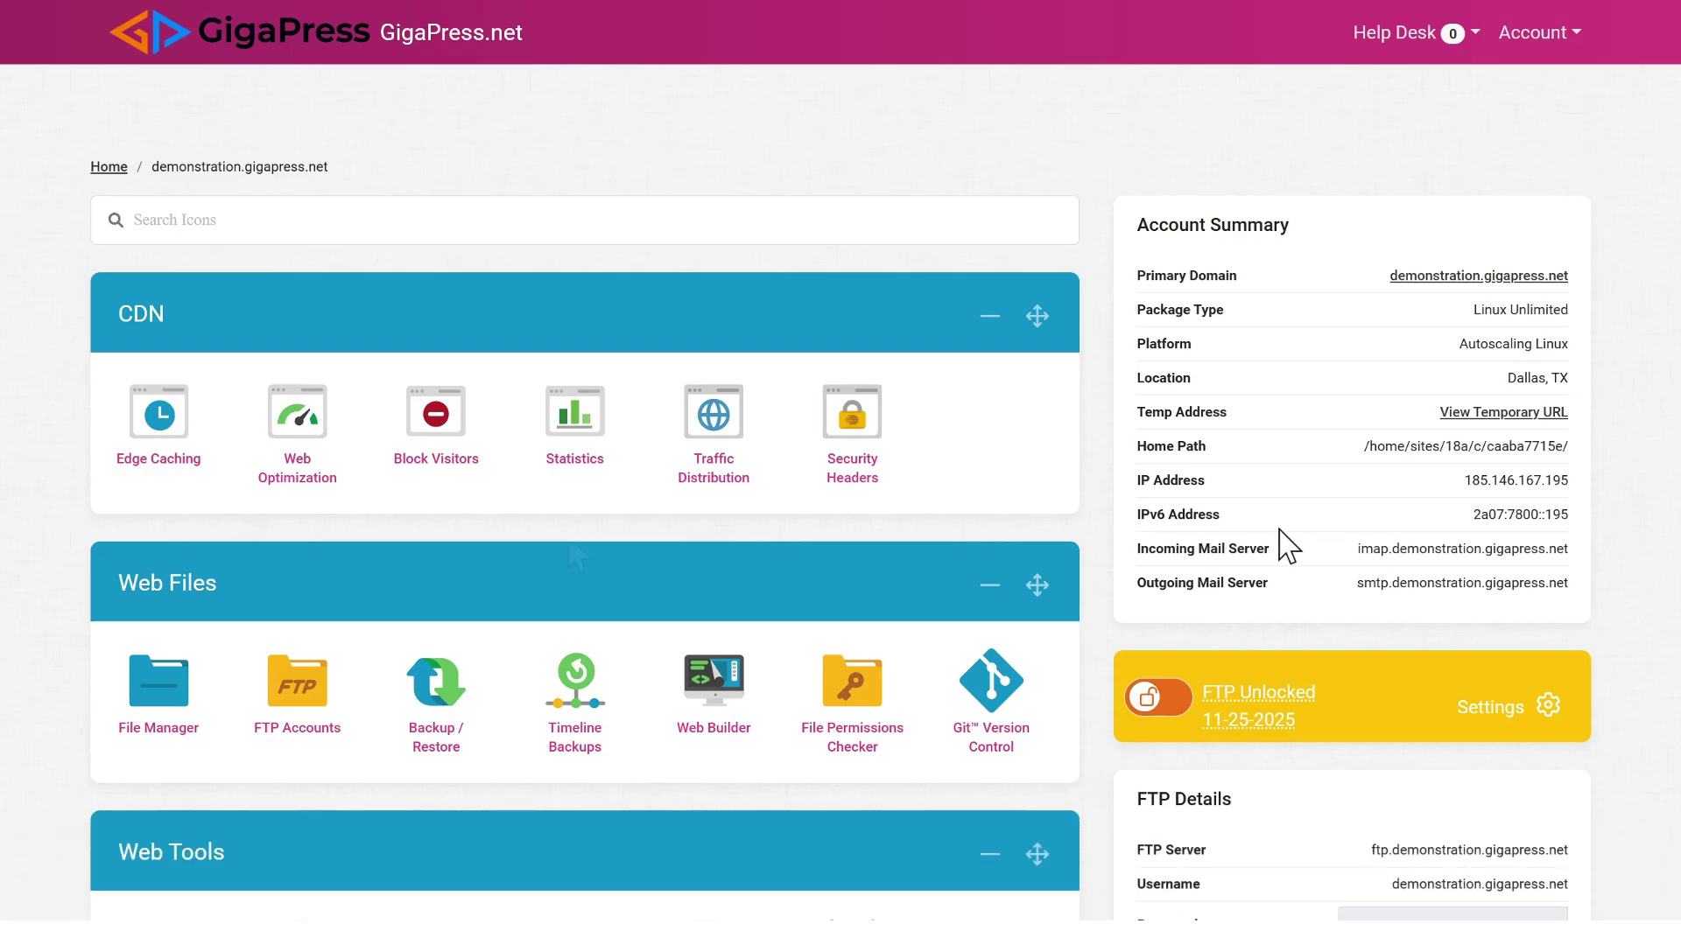
Edit public_html/wp-config-sample.php in the Code Editor, changing WP_DEBUG from false to true
{"action": "left_click", "coordinate": [149, 686]}
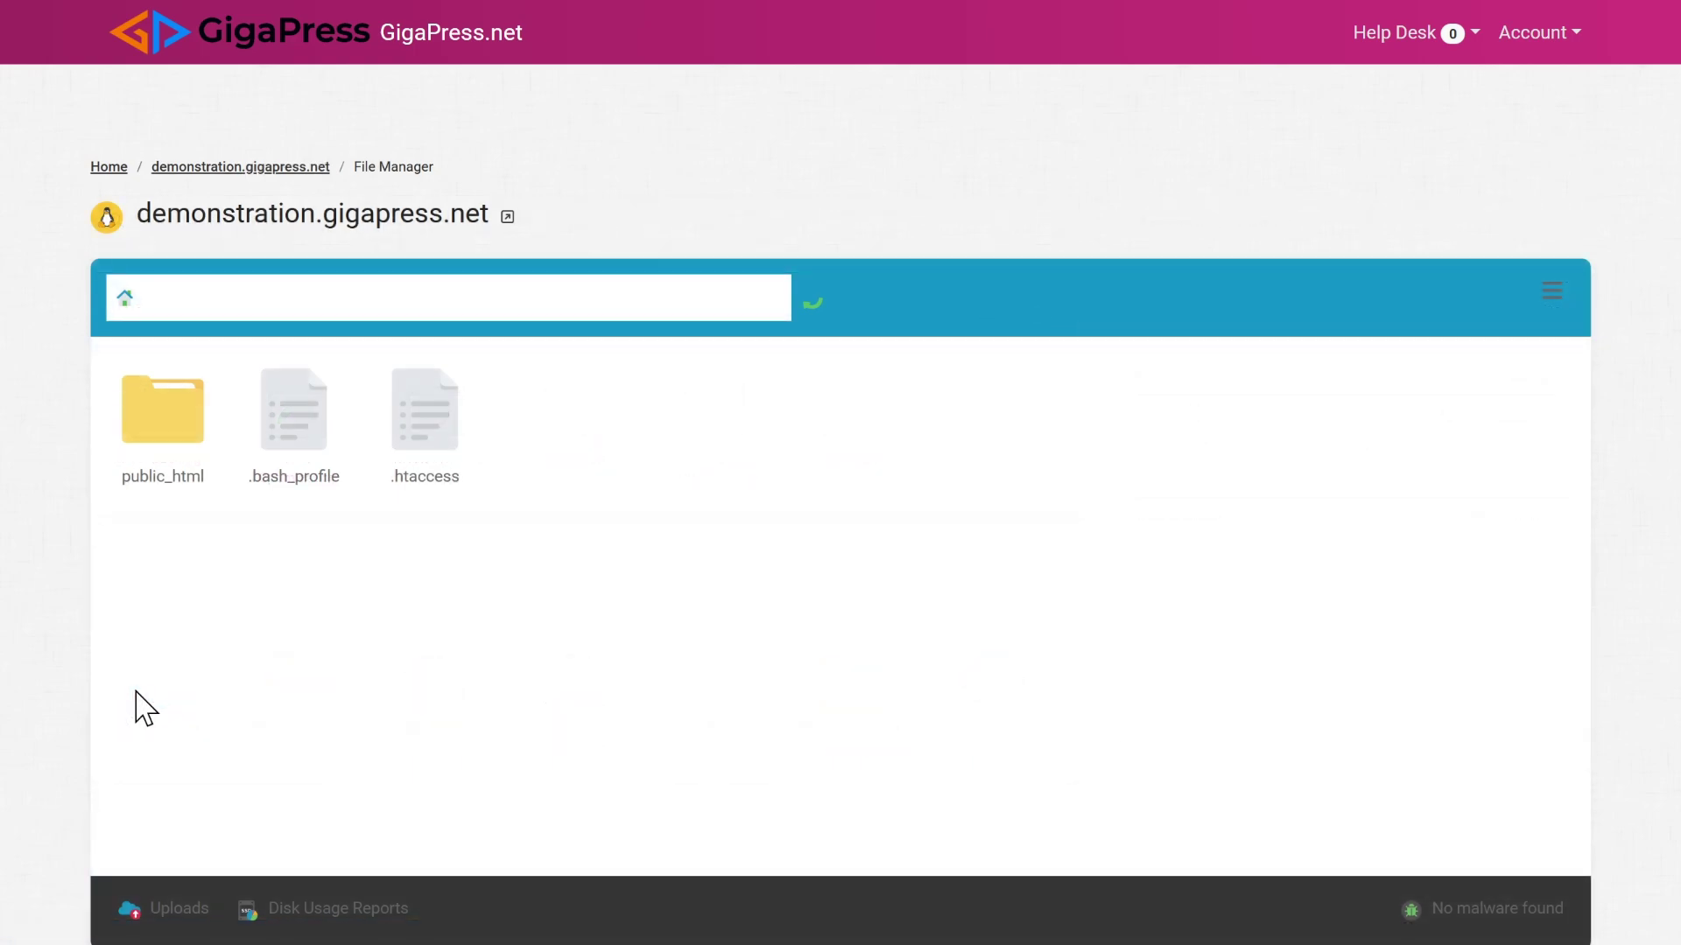
{"action": "double_click", "coordinate": [170, 451]}
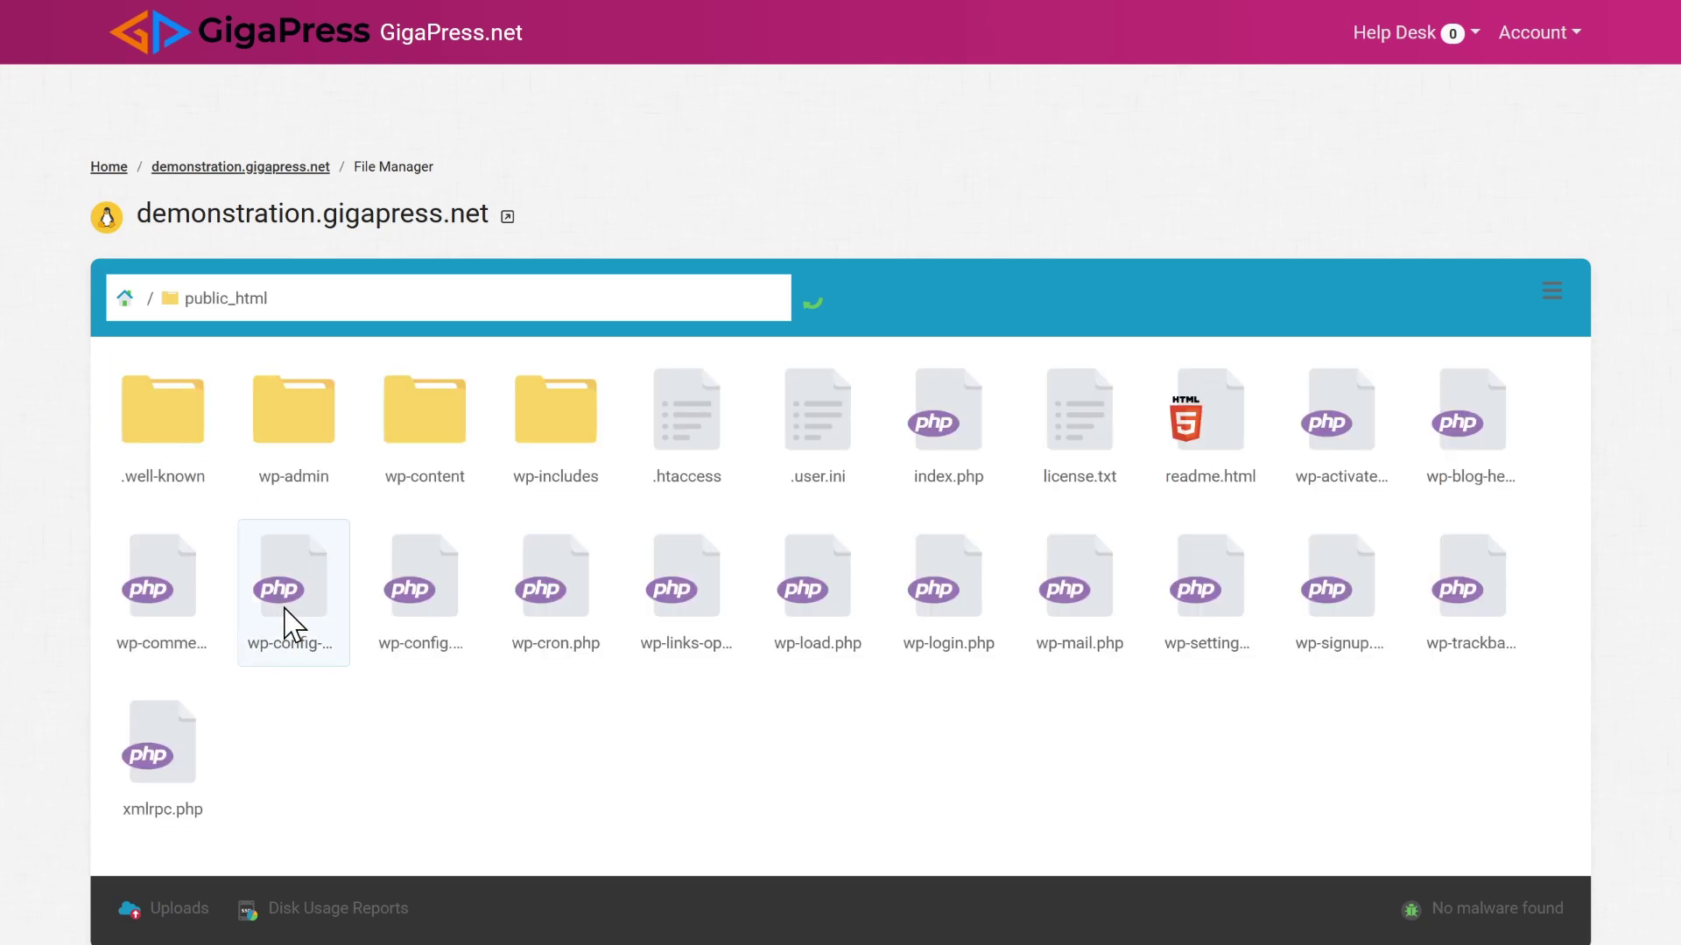
{"action": "right_click", "coordinate": [289, 624]}
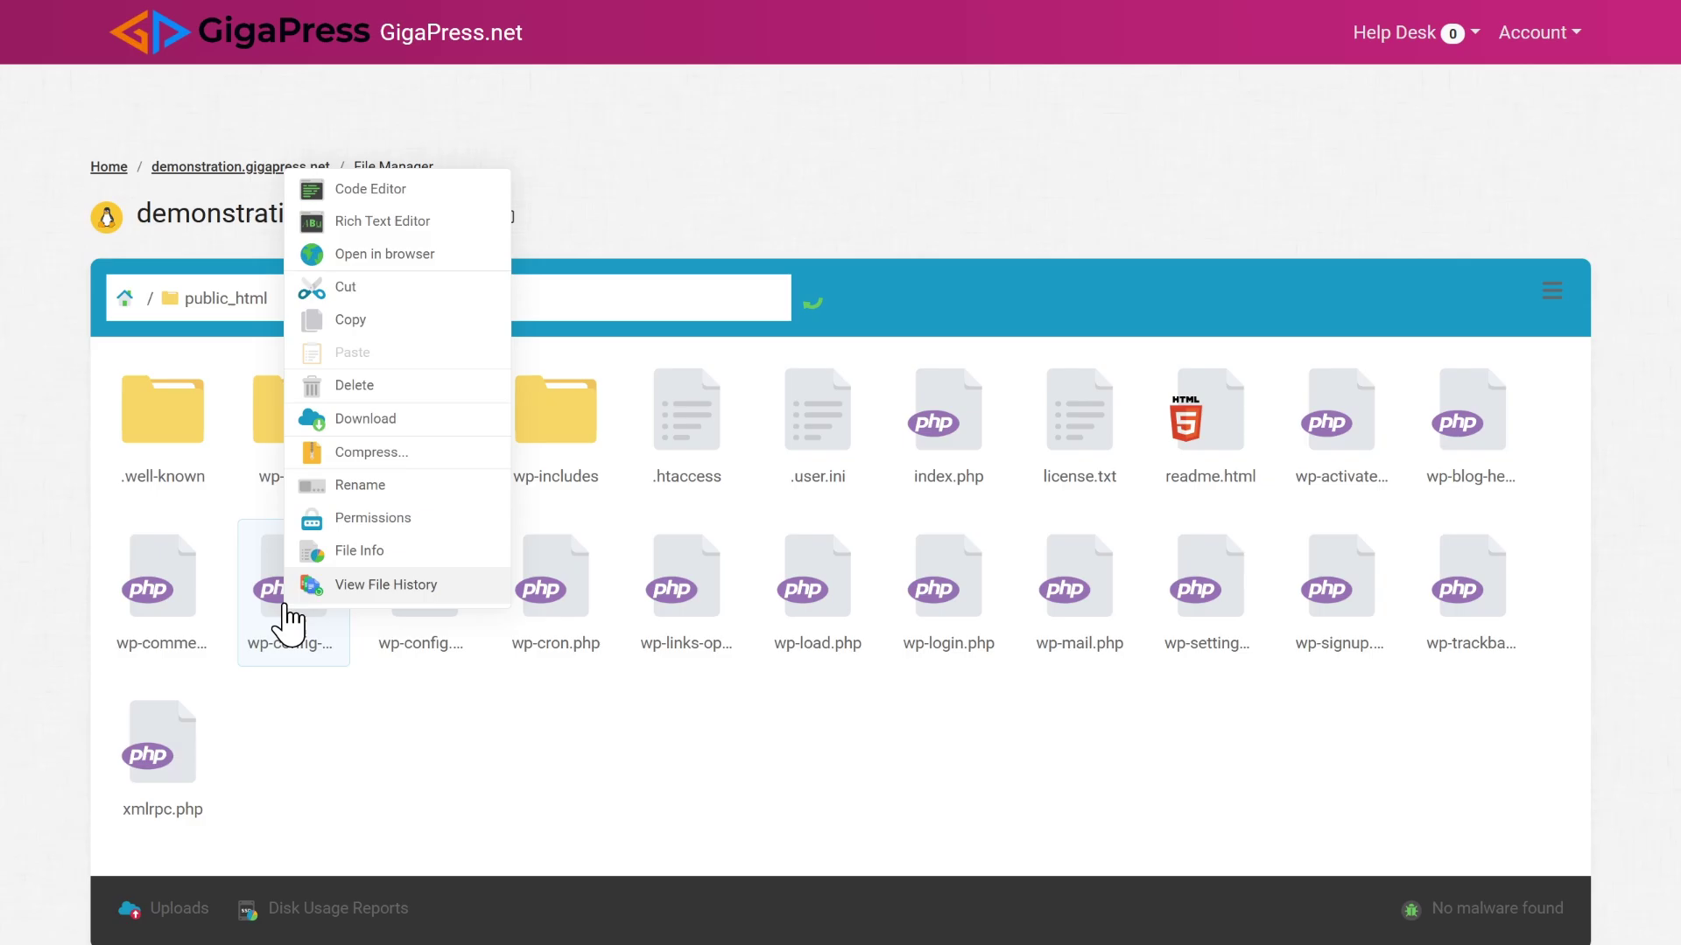
{"action": "left_click", "coordinate": [376, 190]}
{"action": "scroll", "coordinate": [521, 709], "scroll_direction": "down", "scroll_amount": 9}
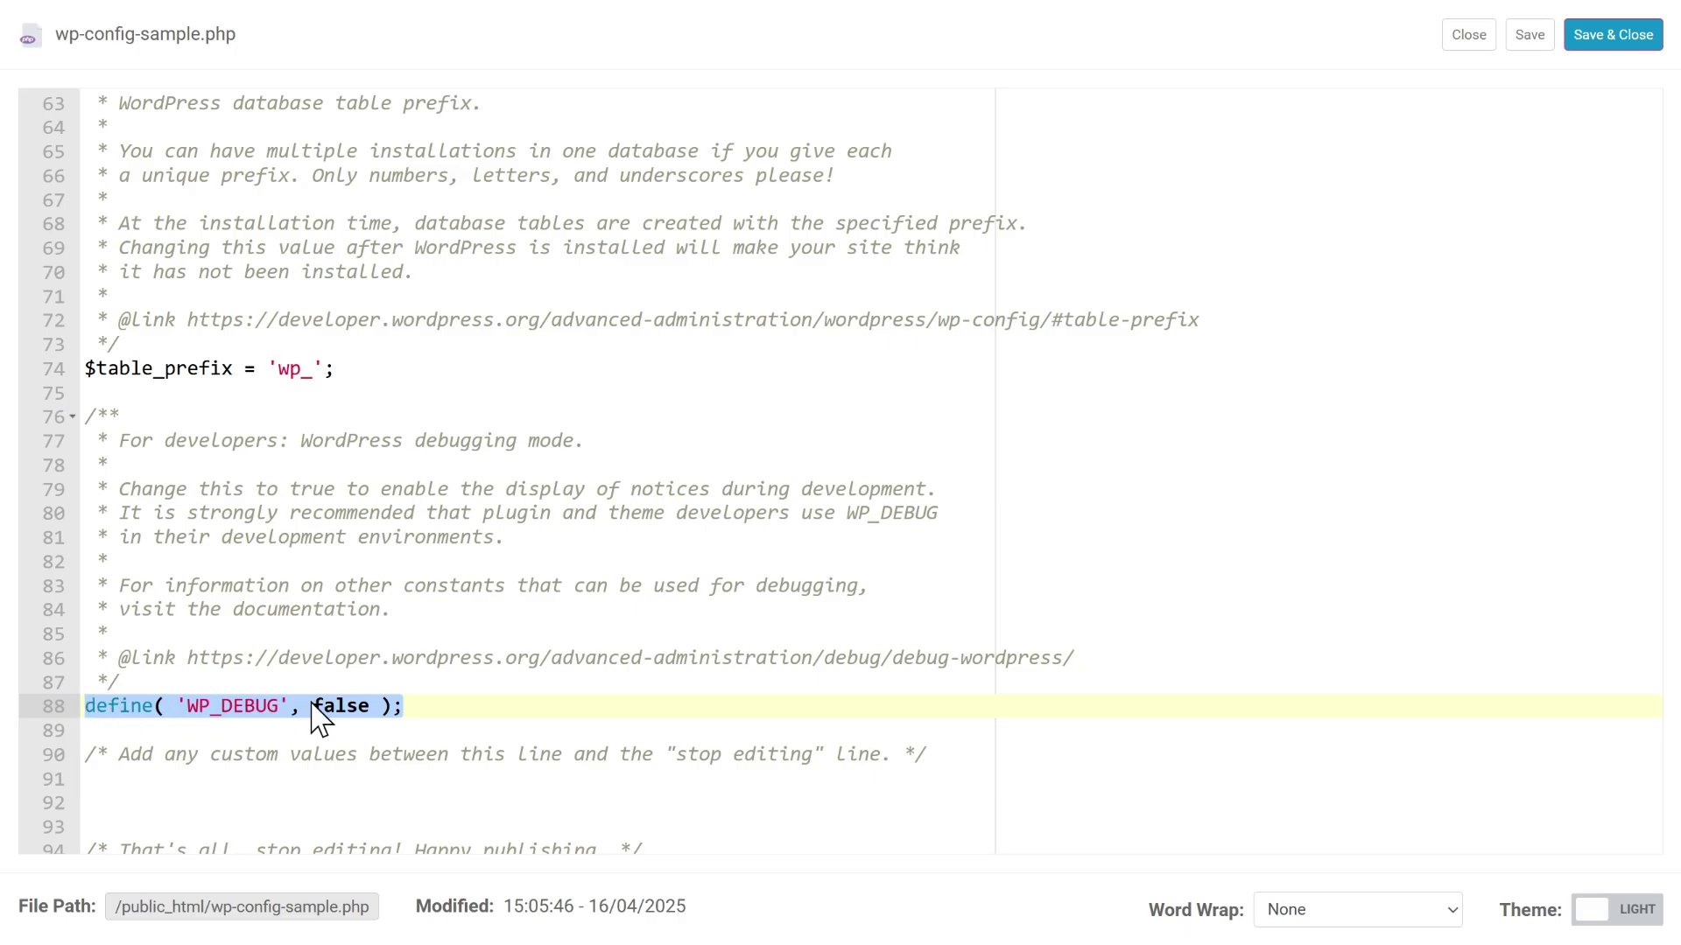
{"action": "double_click", "coordinate": [360, 708]}
{"action": "type", "text": "true"}
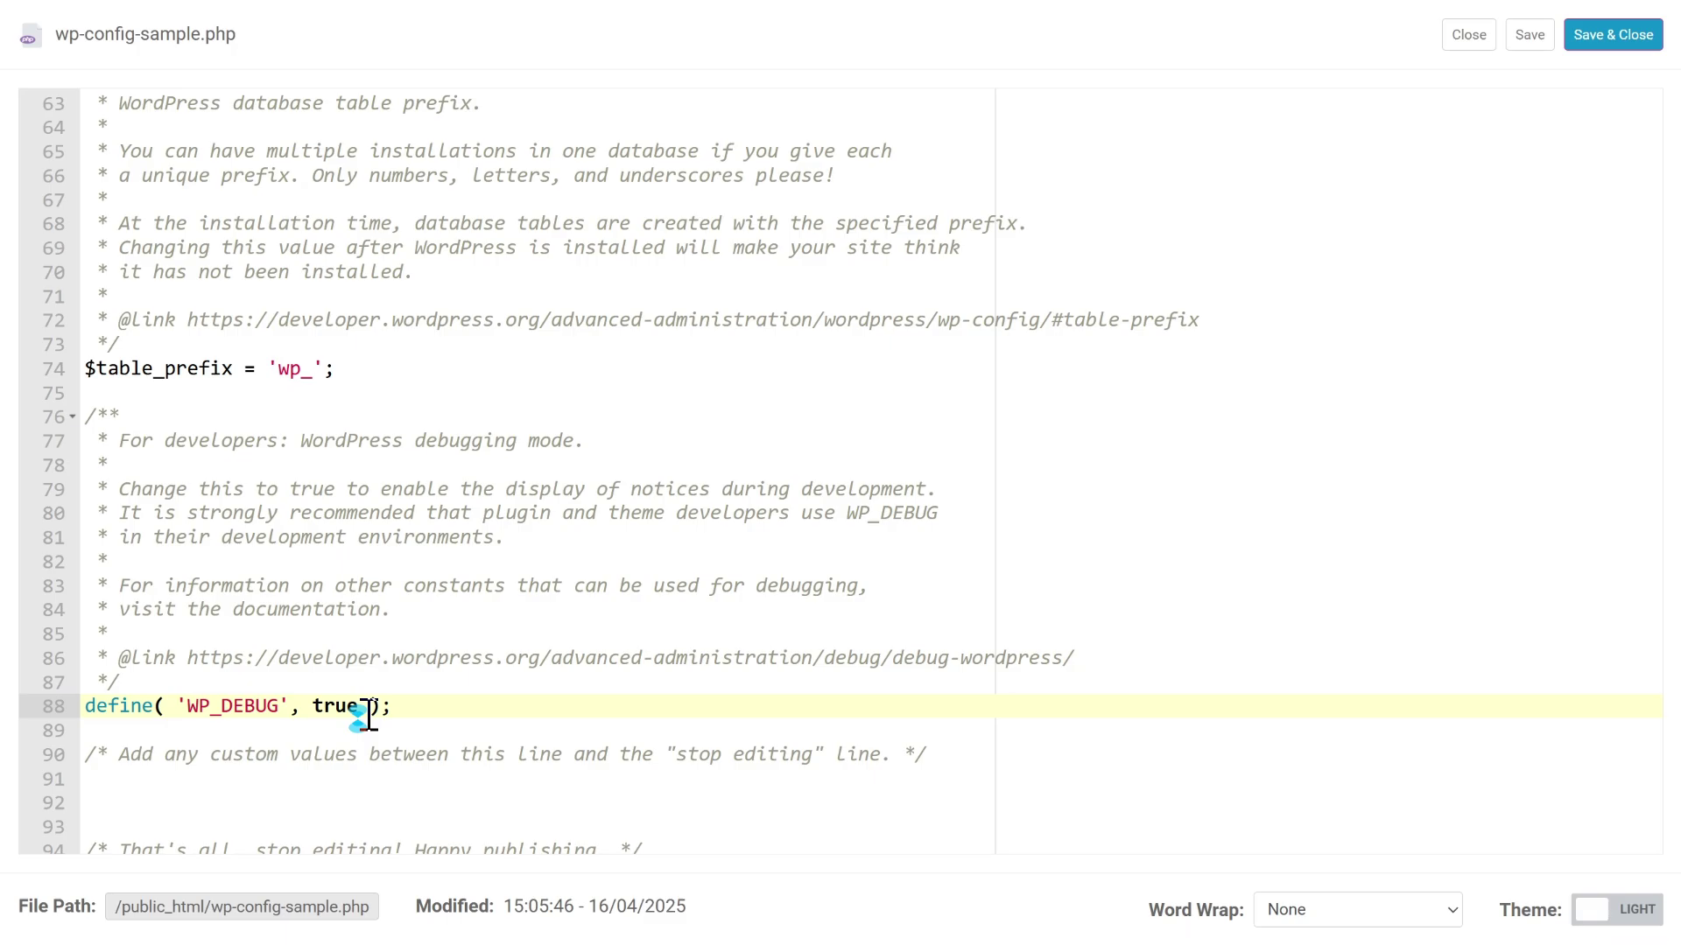
{"action": "left_click", "coordinate": [602, 740]}
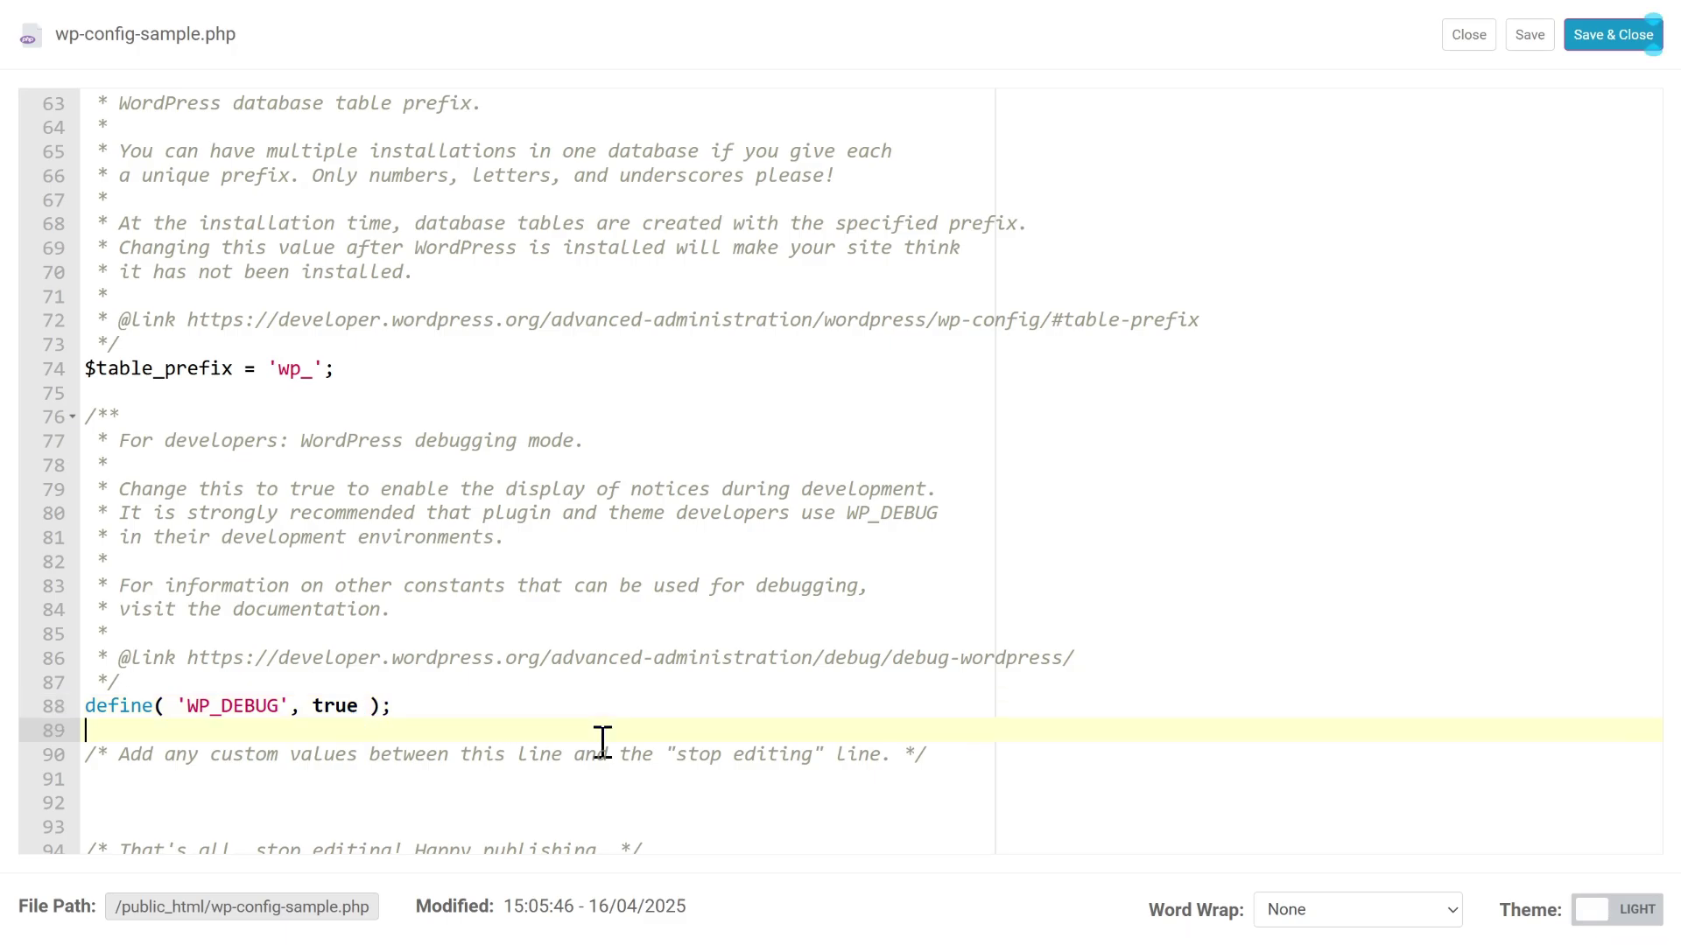
{"action": "left_click", "coordinate": [617, 707]}
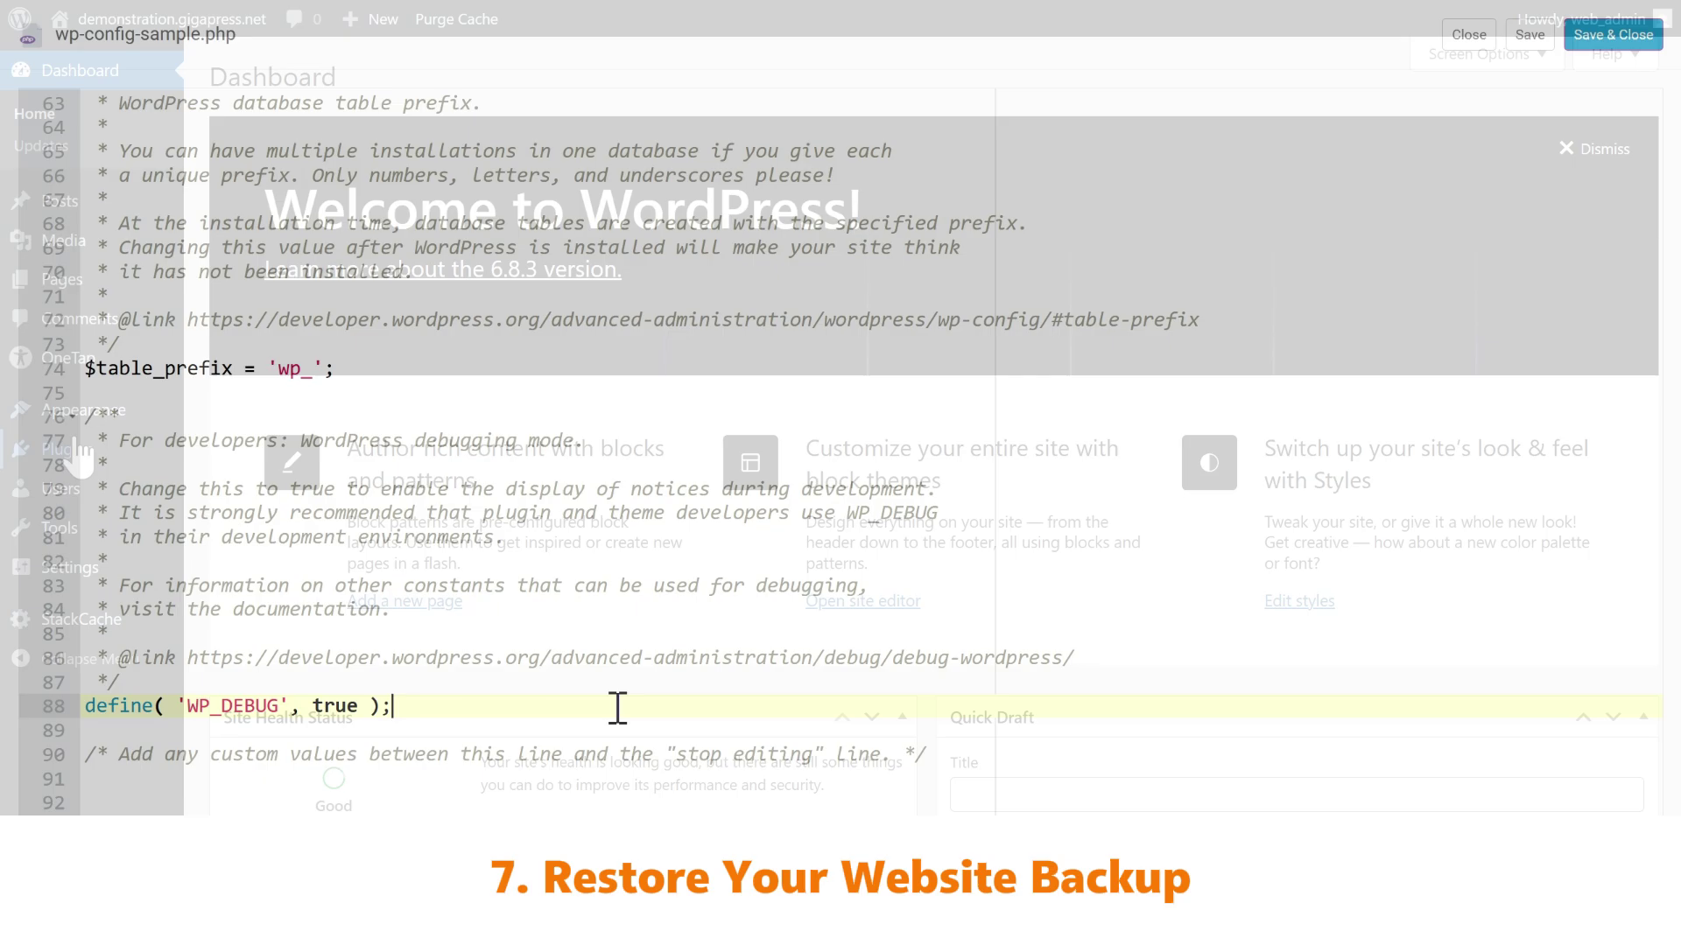
Install and activate UpdraftPlus, keeping its files backup schedule at Every 2 hours
{"action": "mouse_move", "coordinate": [82, 450]}
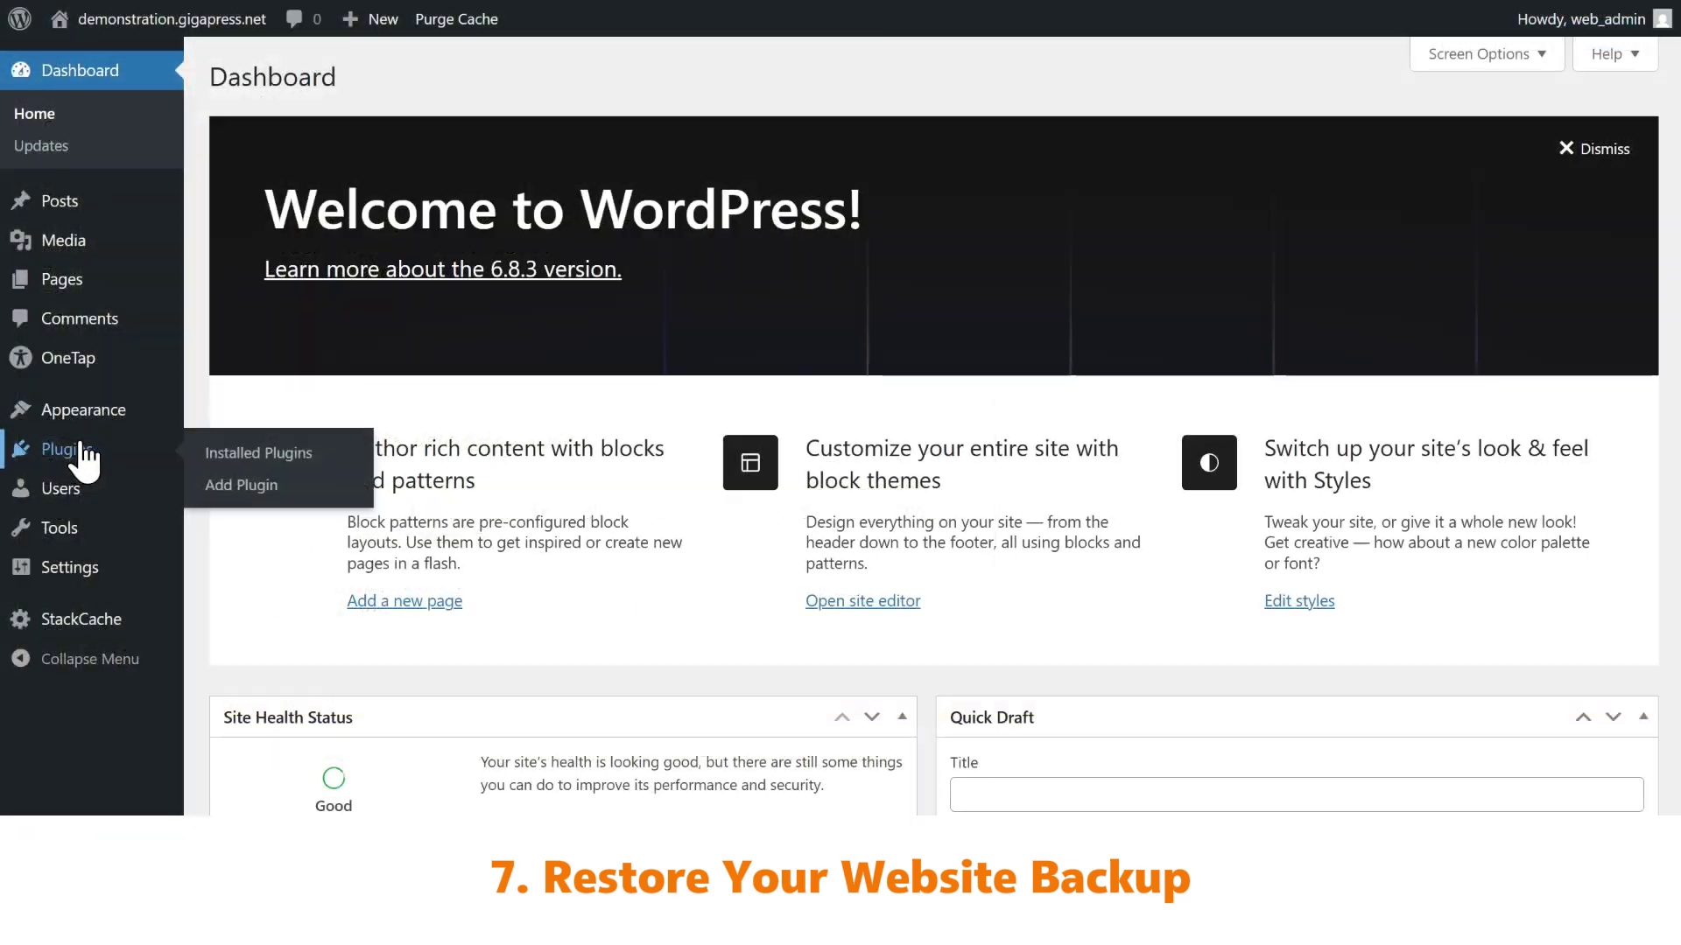
{"action": "left_click", "coordinate": [260, 490]}
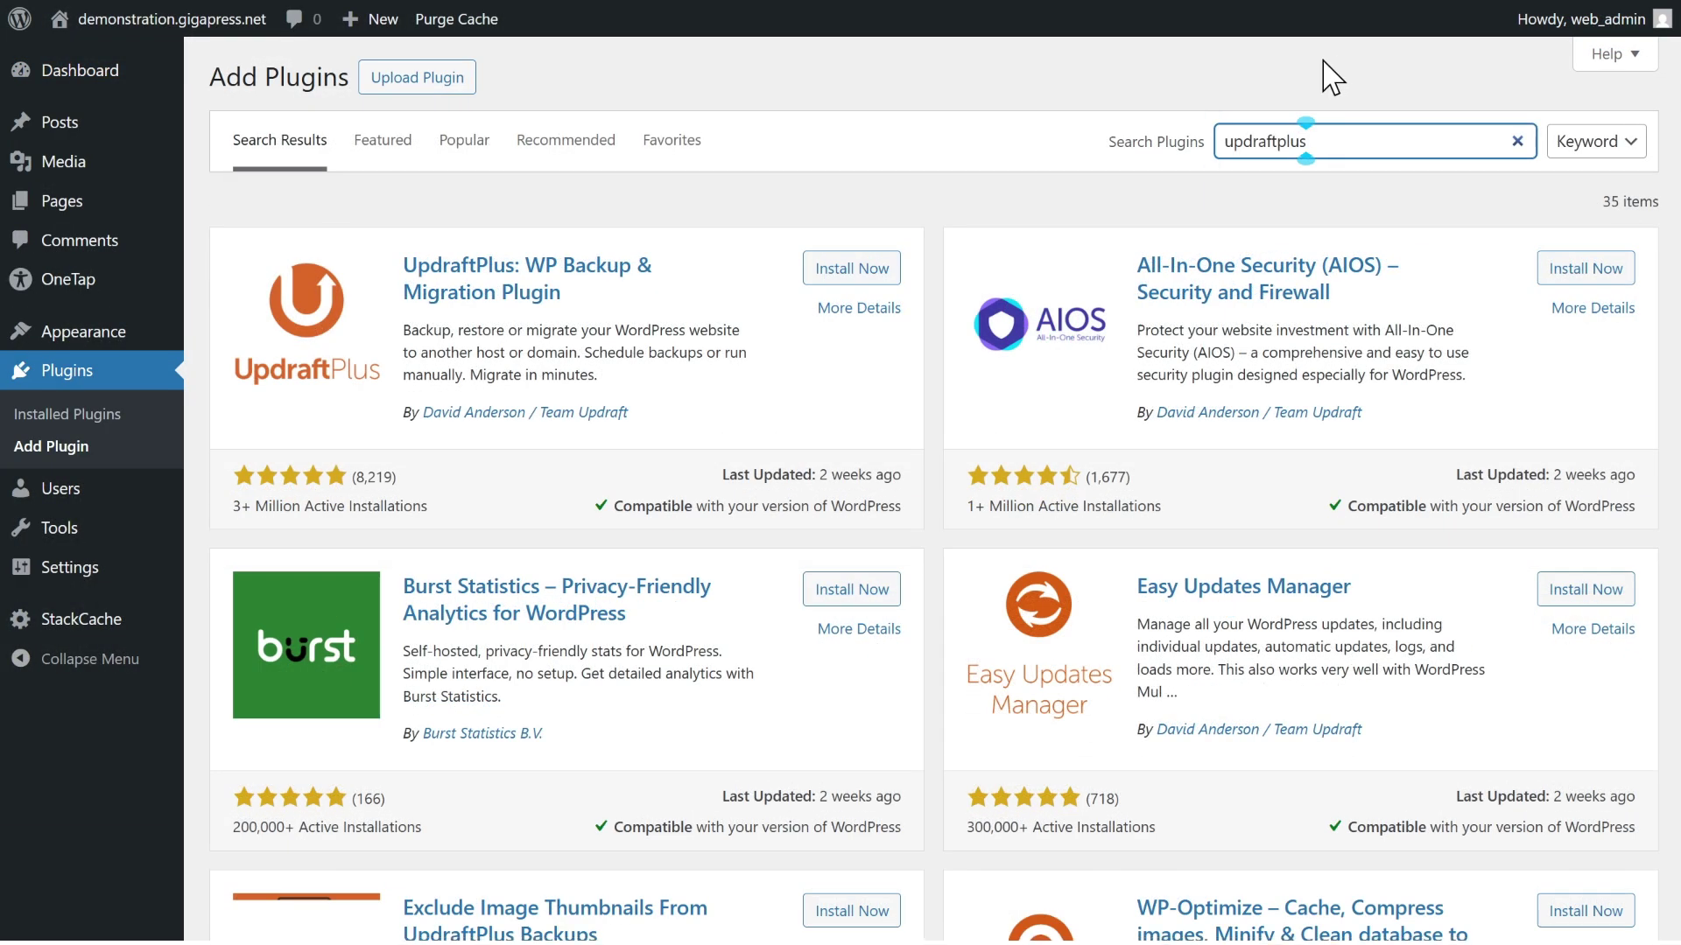
{"action": "left_click", "coordinate": [877, 271]}
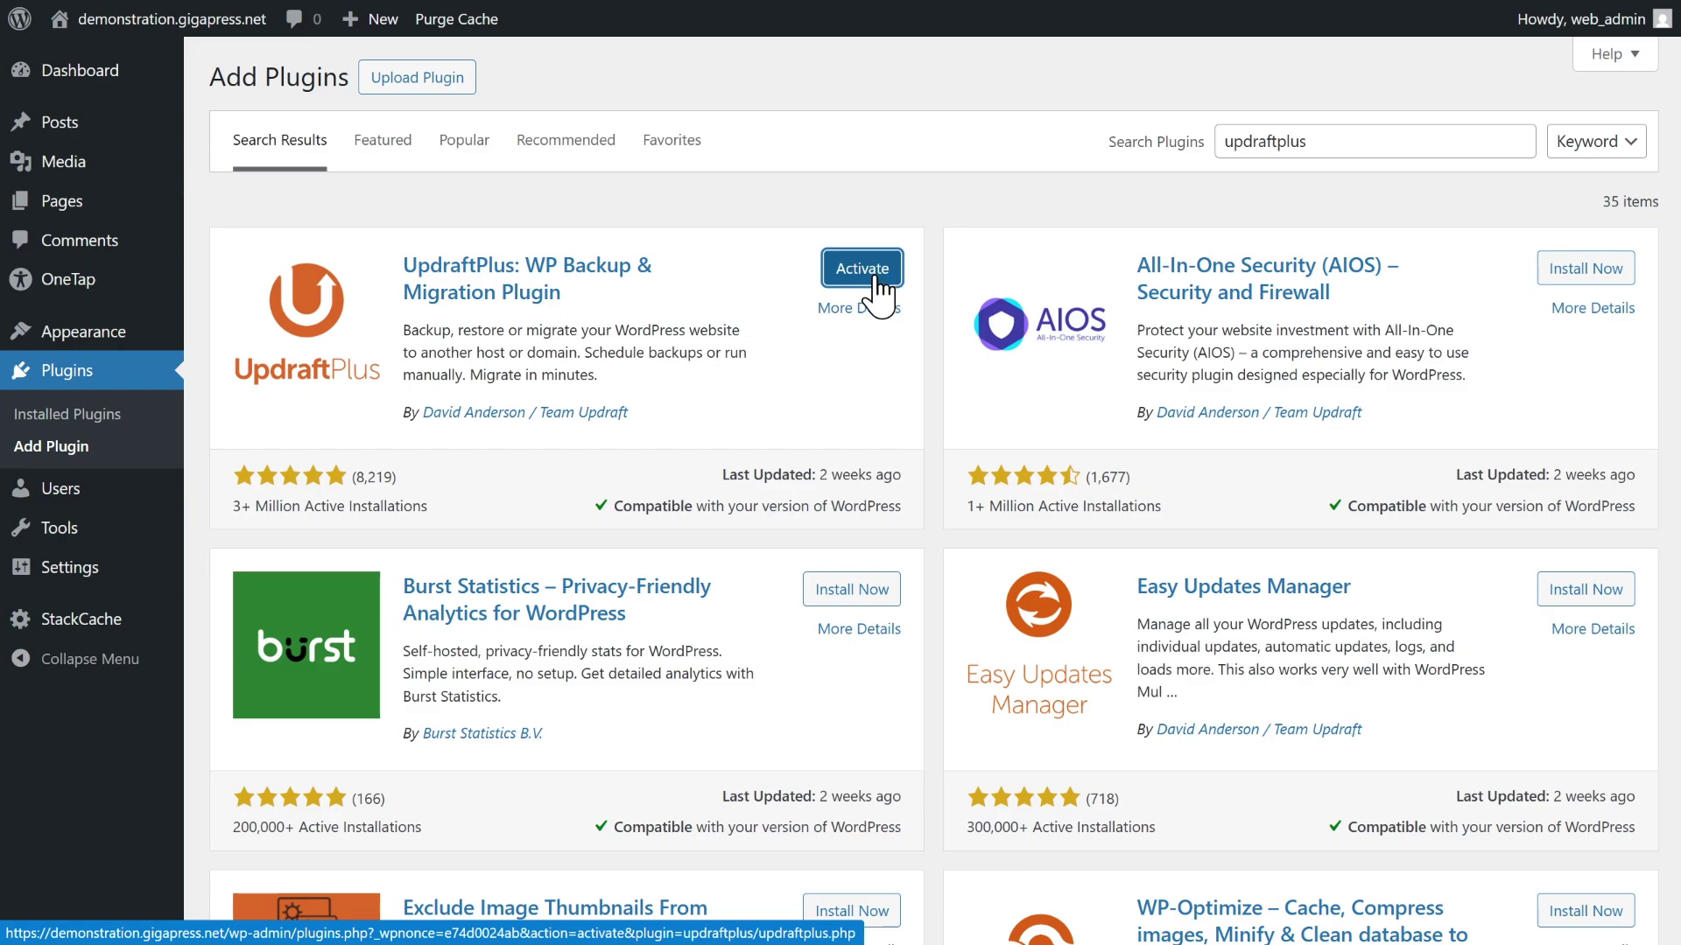
{"action": "left_click", "coordinate": [878, 288]}
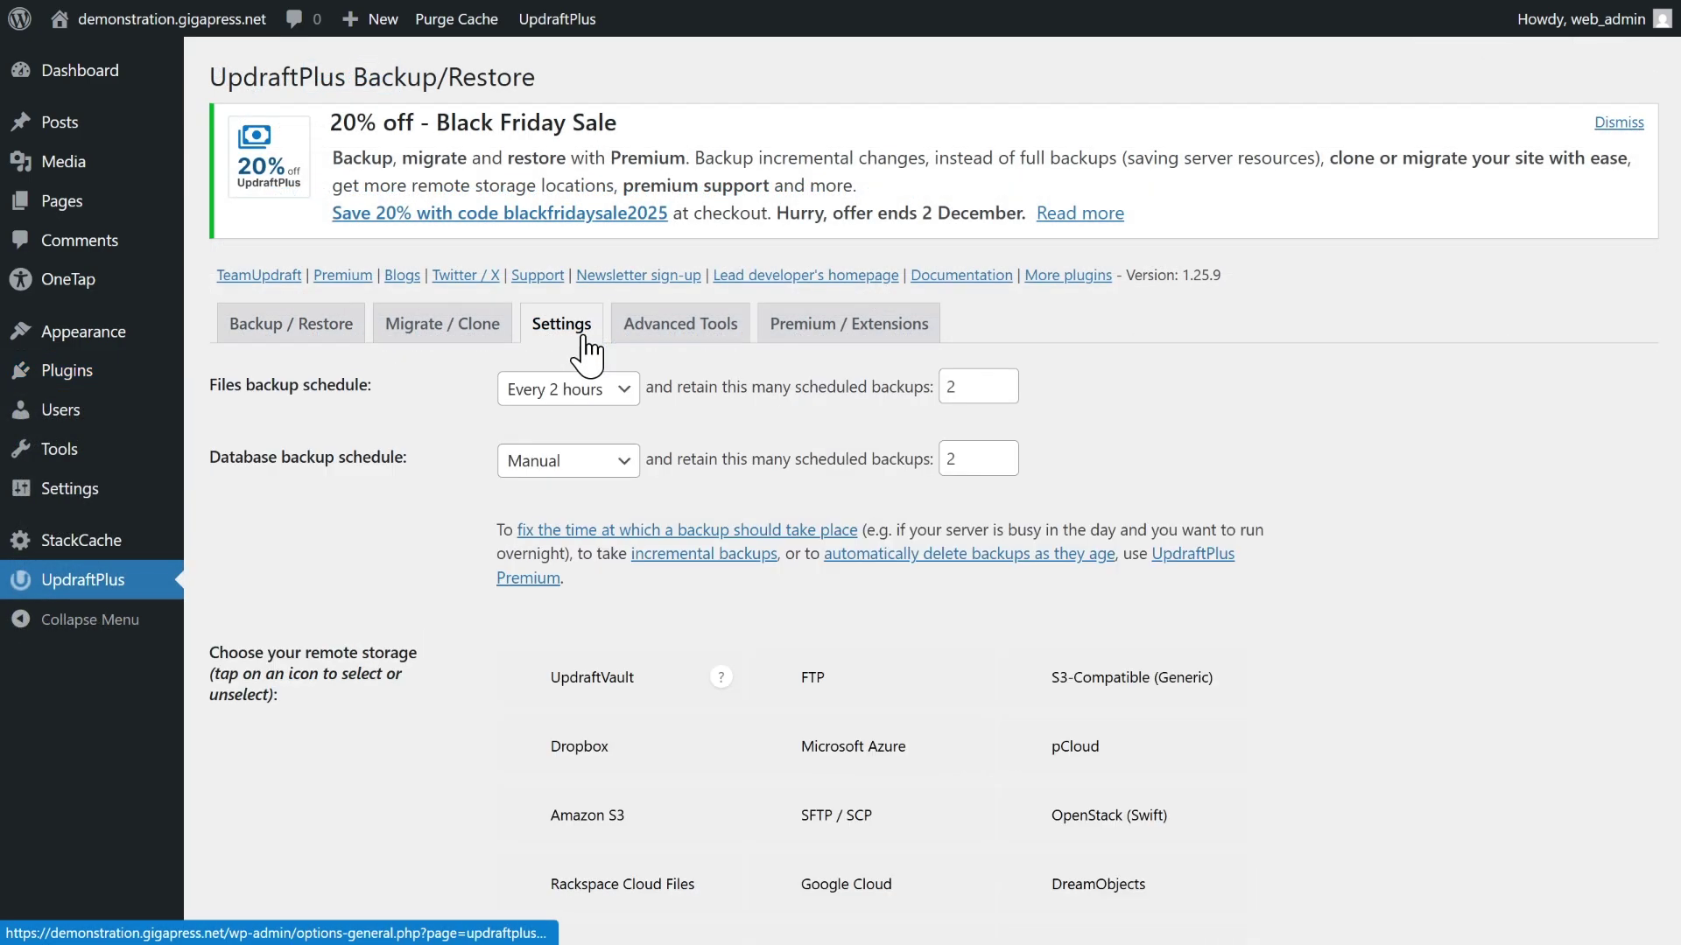
{"action": "left_click", "coordinate": [617, 393]}
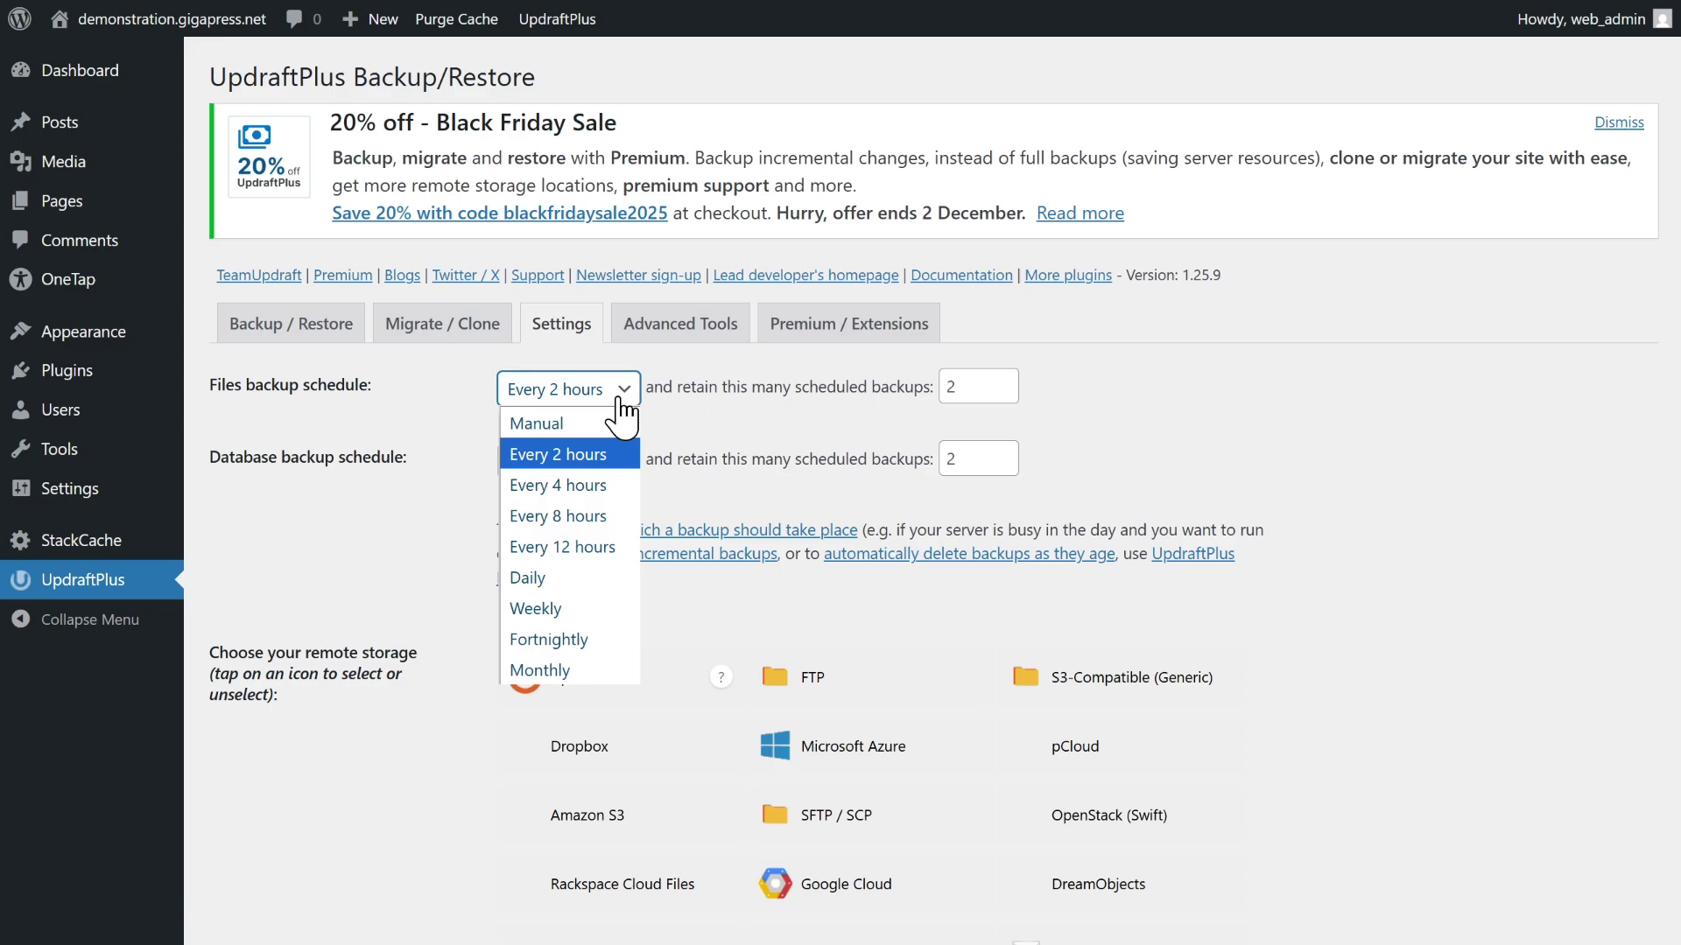
{"action": "left_click", "coordinate": [595, 455]}
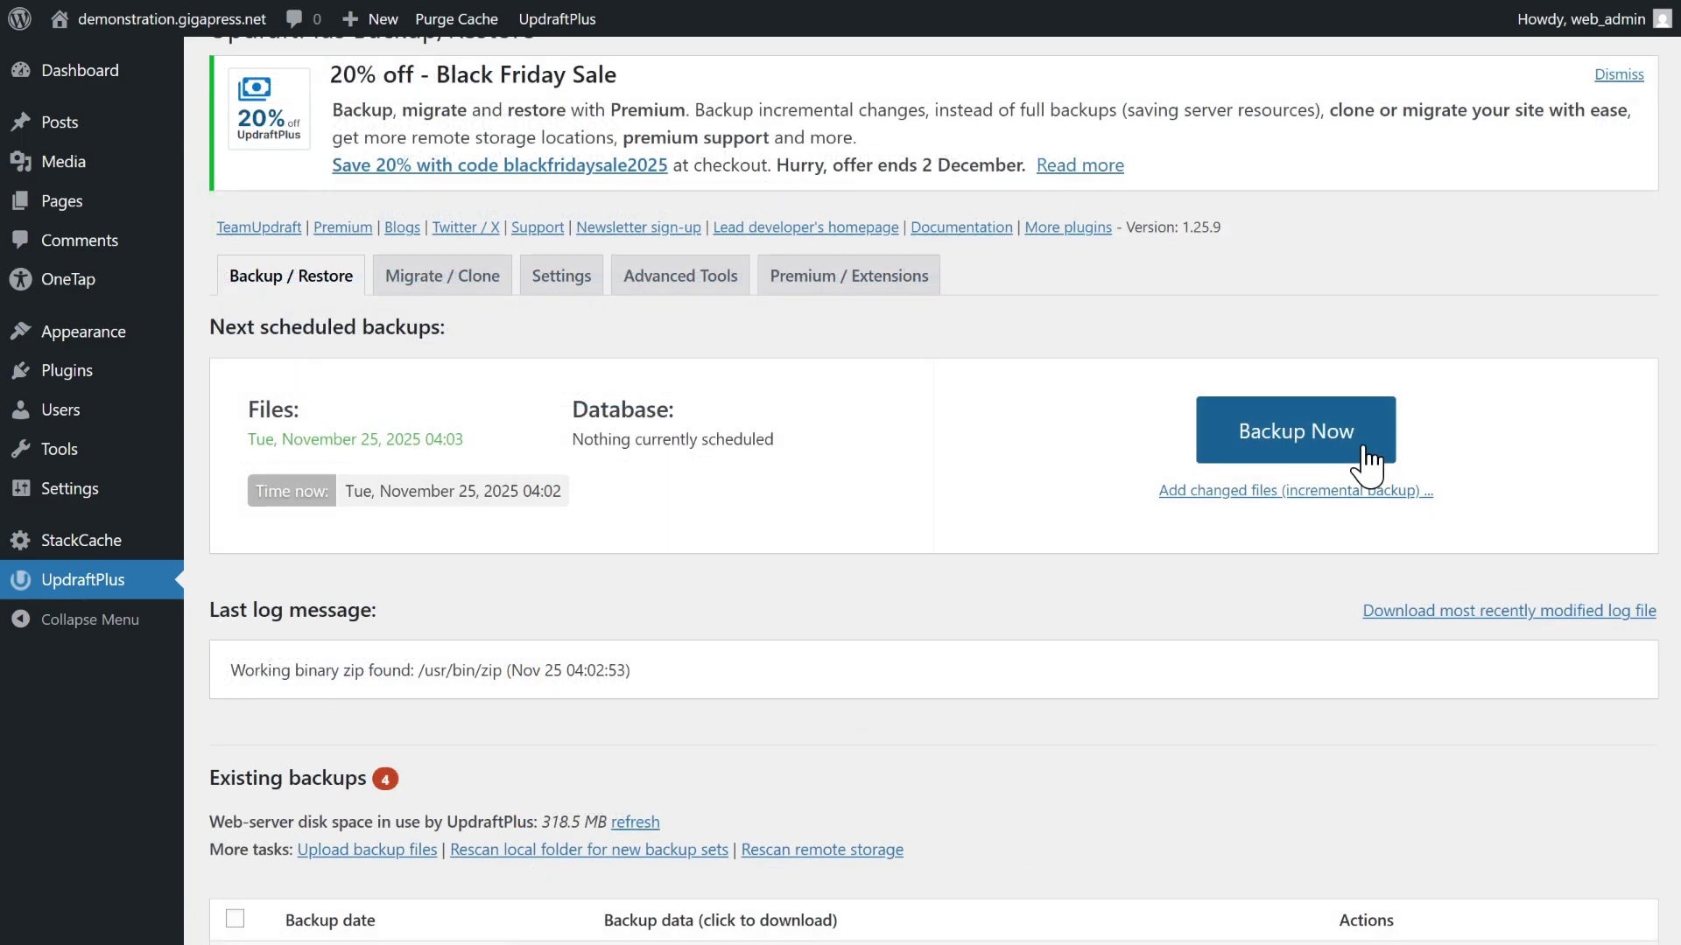
Run an UpdraftPlus Backup Now including both the database and files
{"action": "left_click", "coordinate": [1365, 455]}
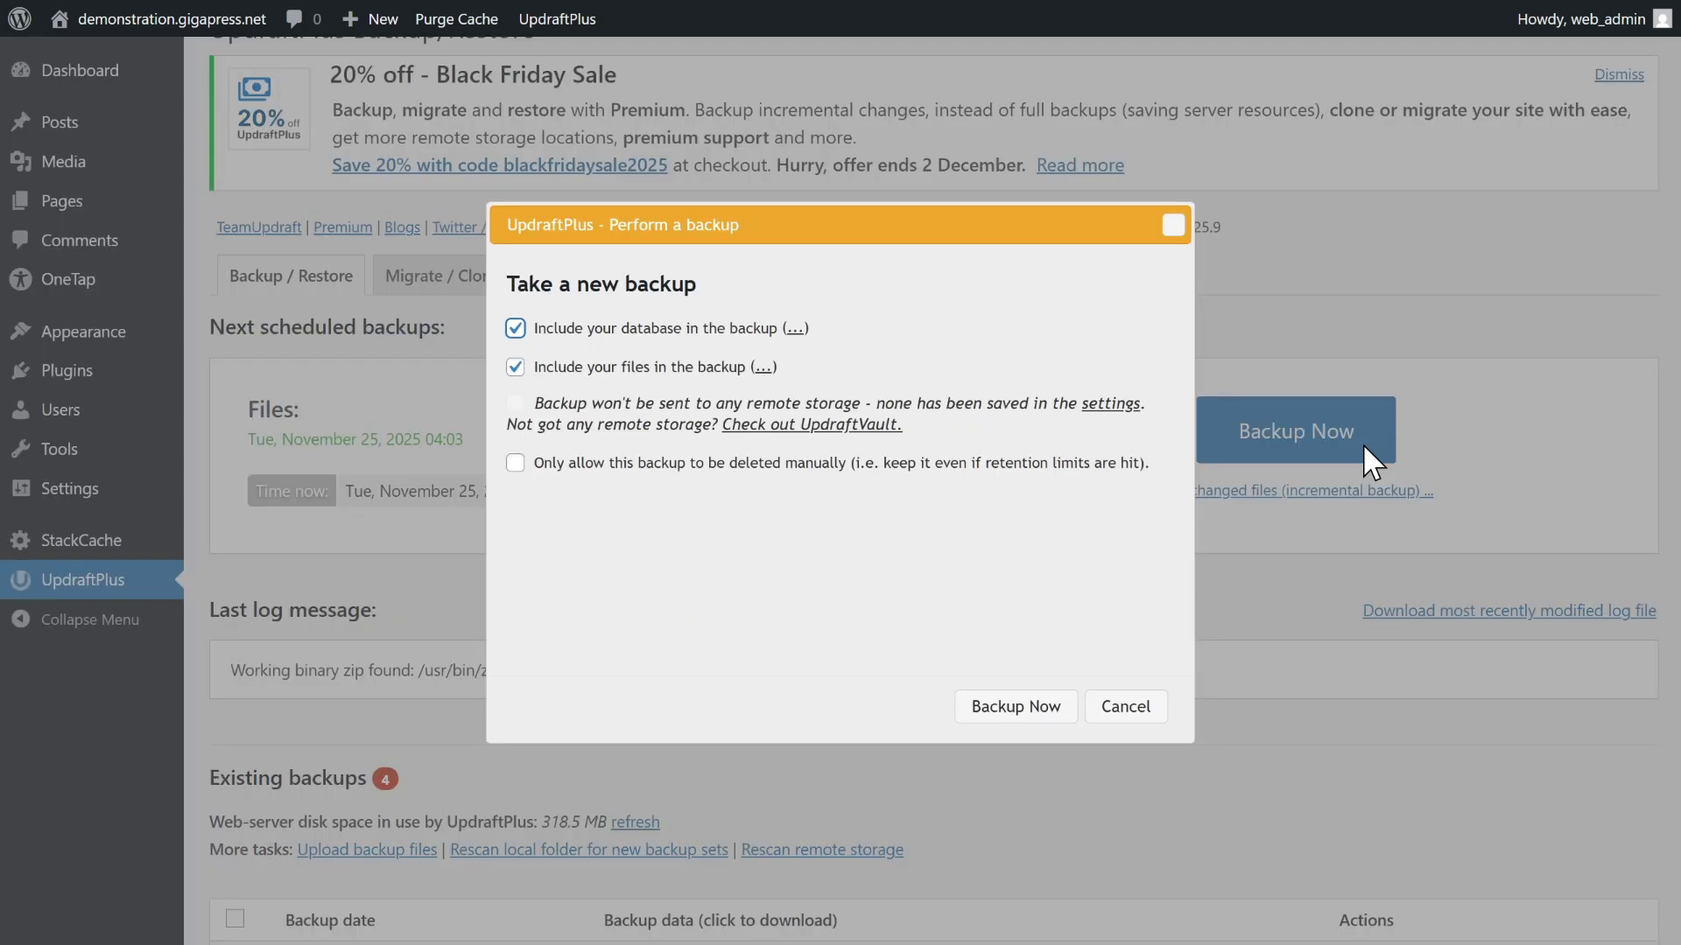
{"action": "left_click", "coordinate": [1018, 708]}
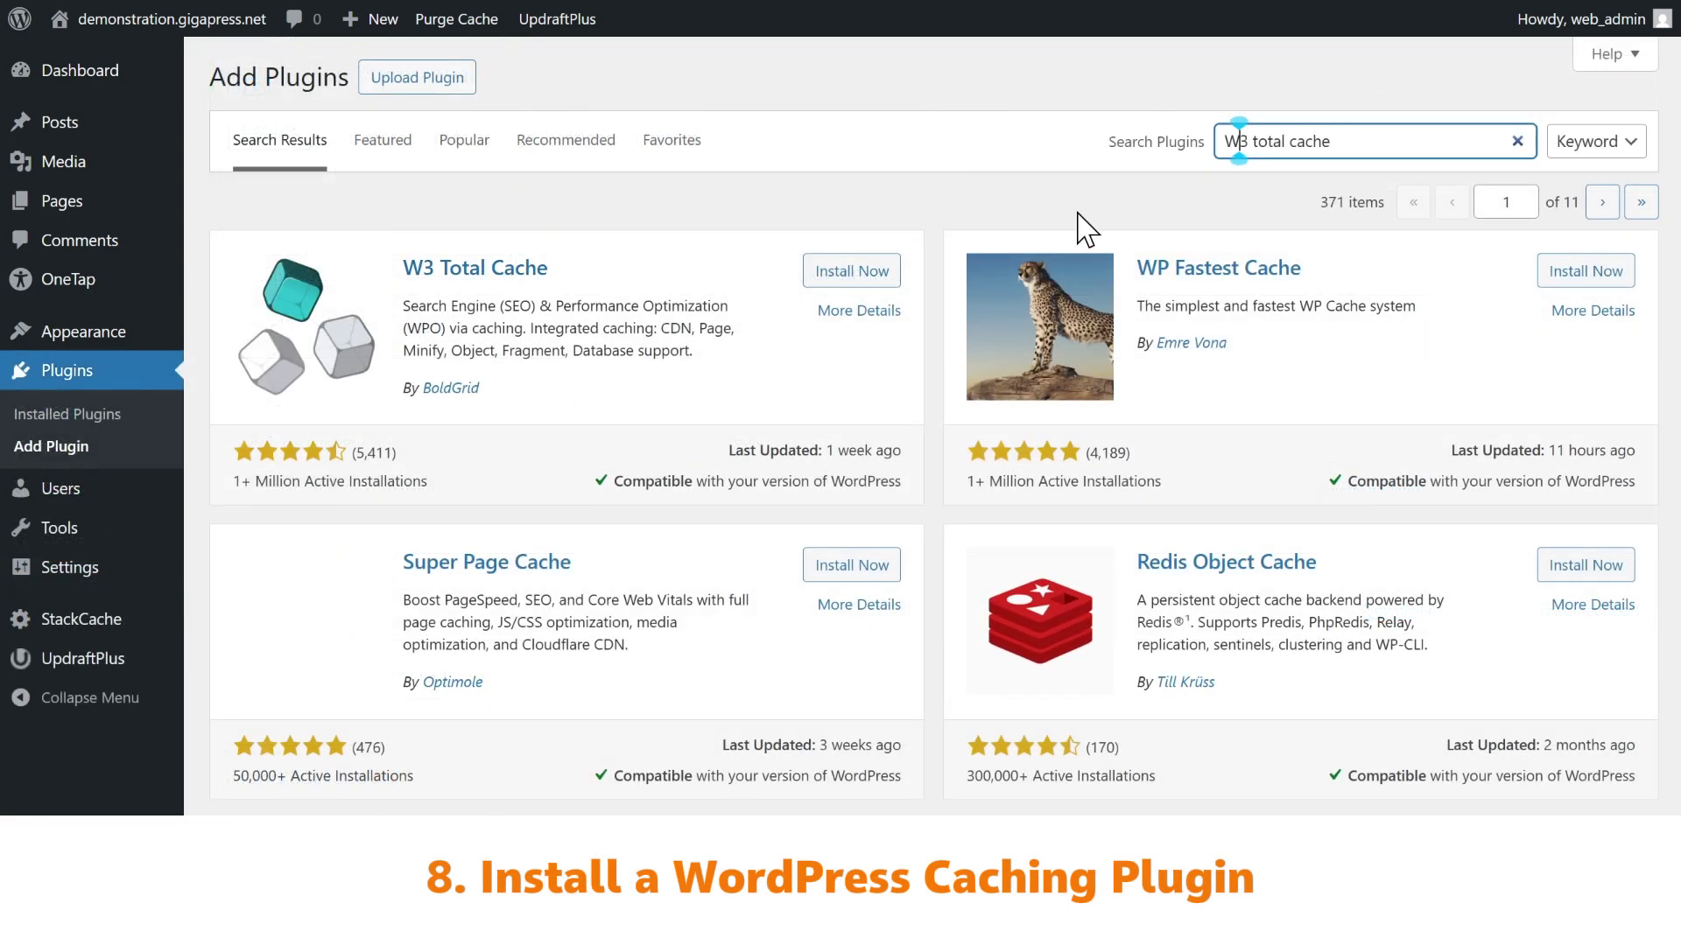
Select the existing Search Plugins term to replace it with WP Super Cache
{"action": "triple_click", "coordinate": [1328, 145]}
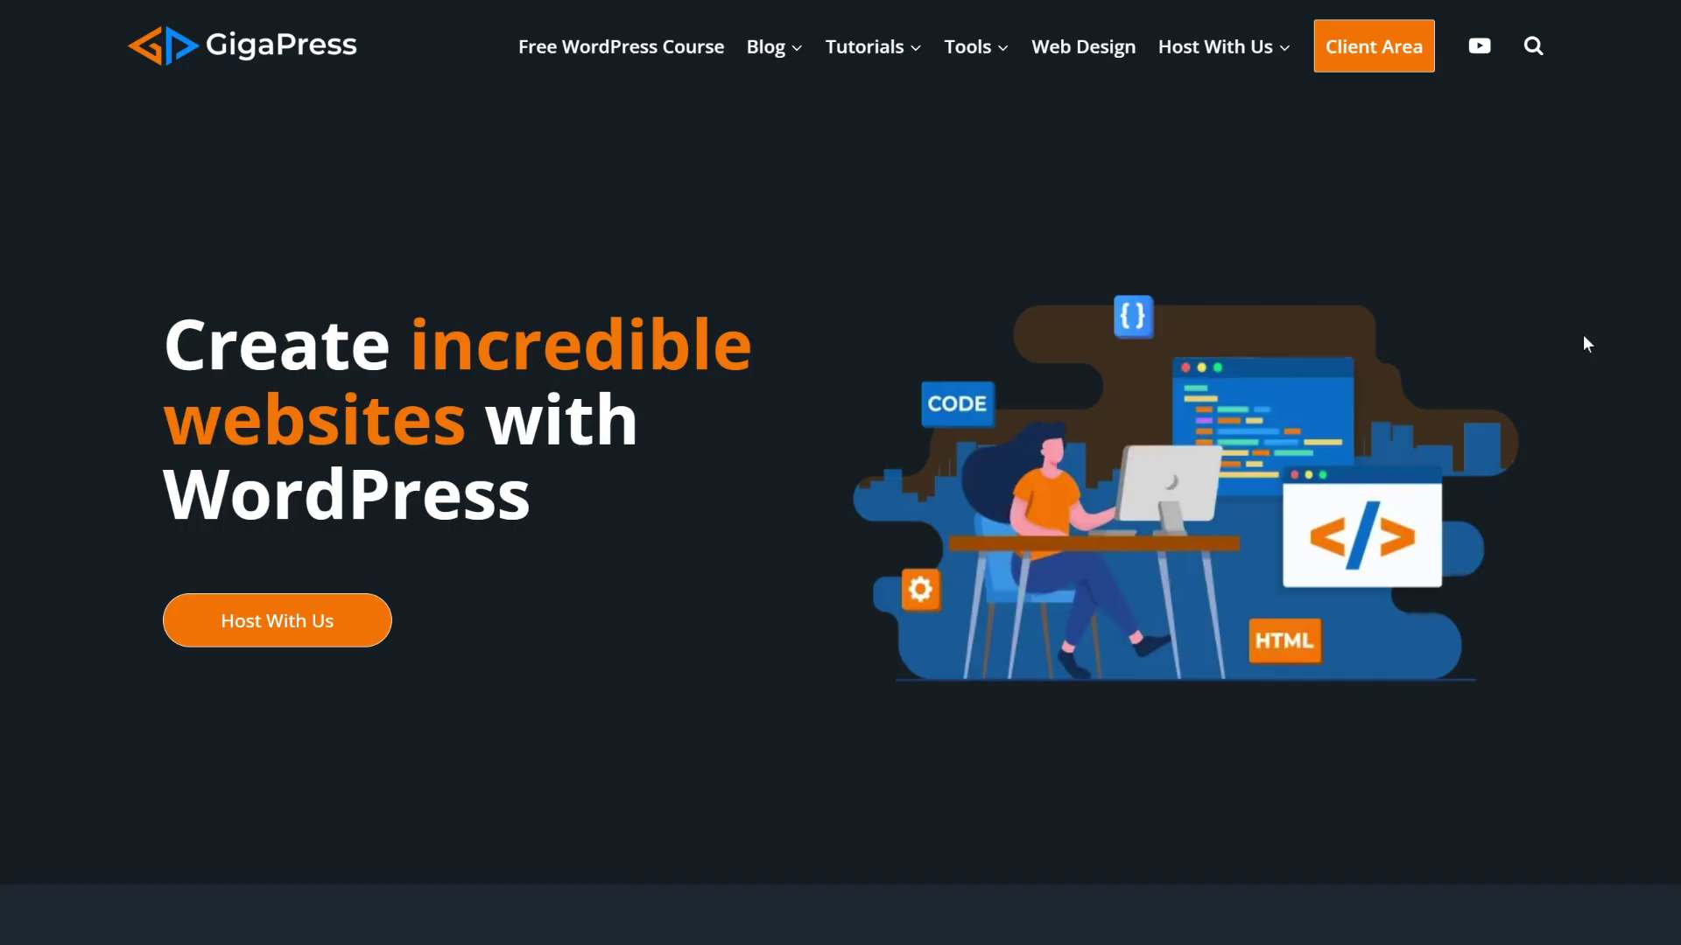
Scroll down the GigaPress home page and open its Wordpress Hosting page
{"action": "scroll", "coordinate": [1584, 338], "scroll_direction": "down", "scroll_amount": 10}
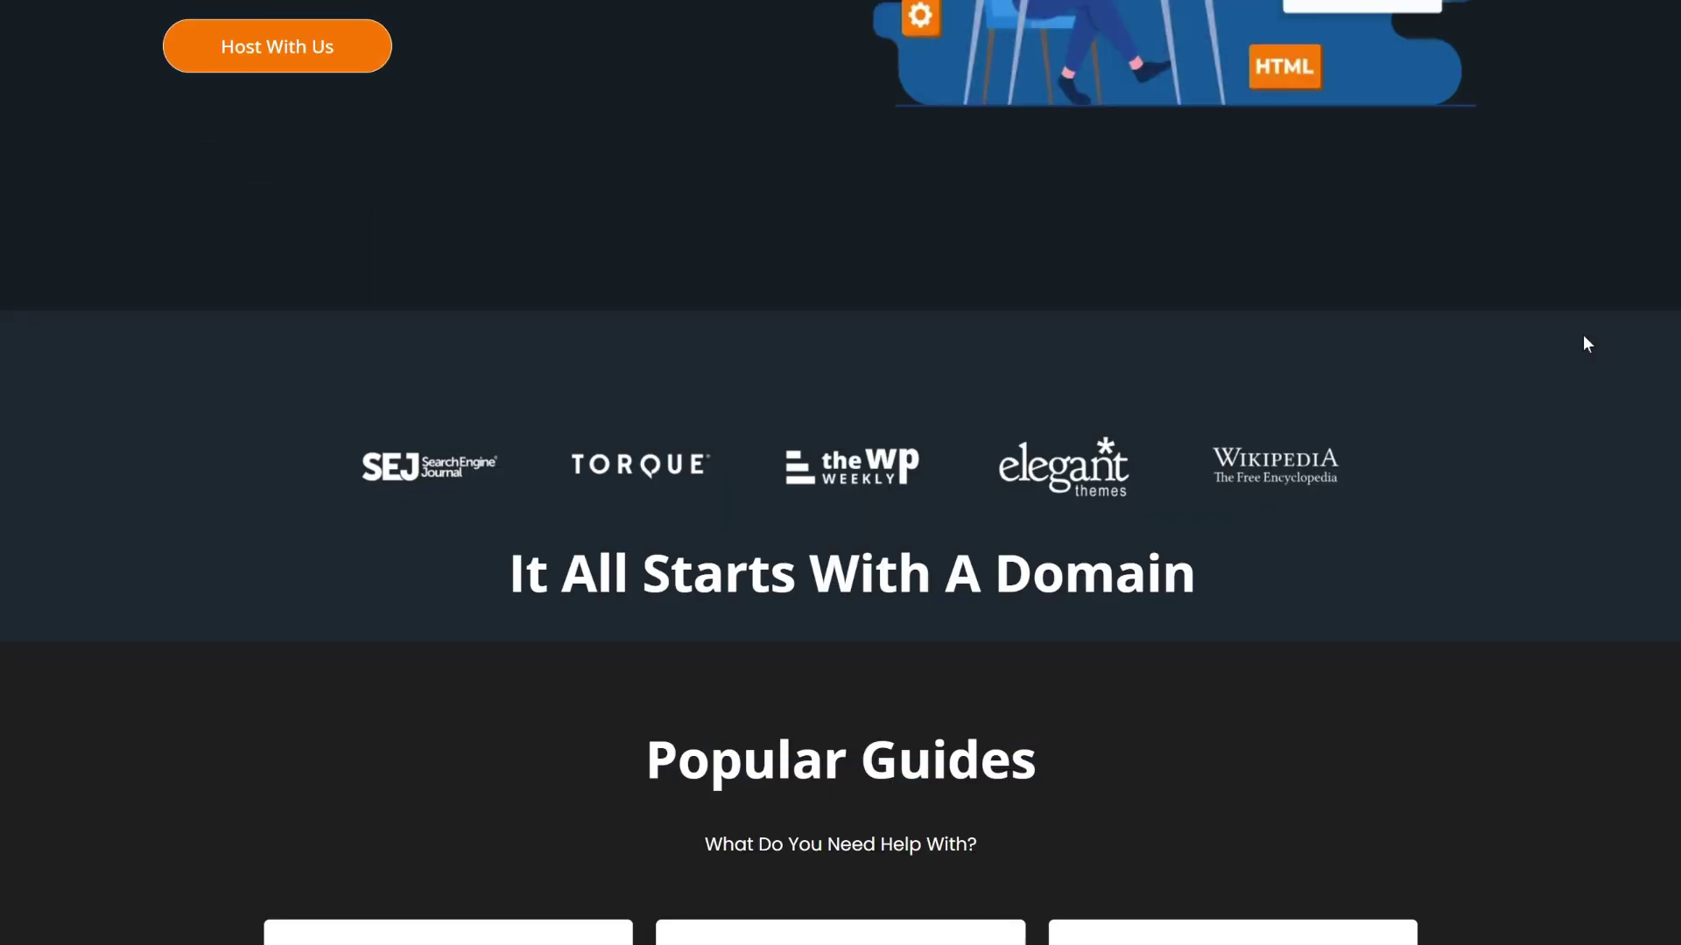
{"action": "scroll", "coordinate": [1586, 344], "scroll_direction": "down", "scroll_amount": 15}
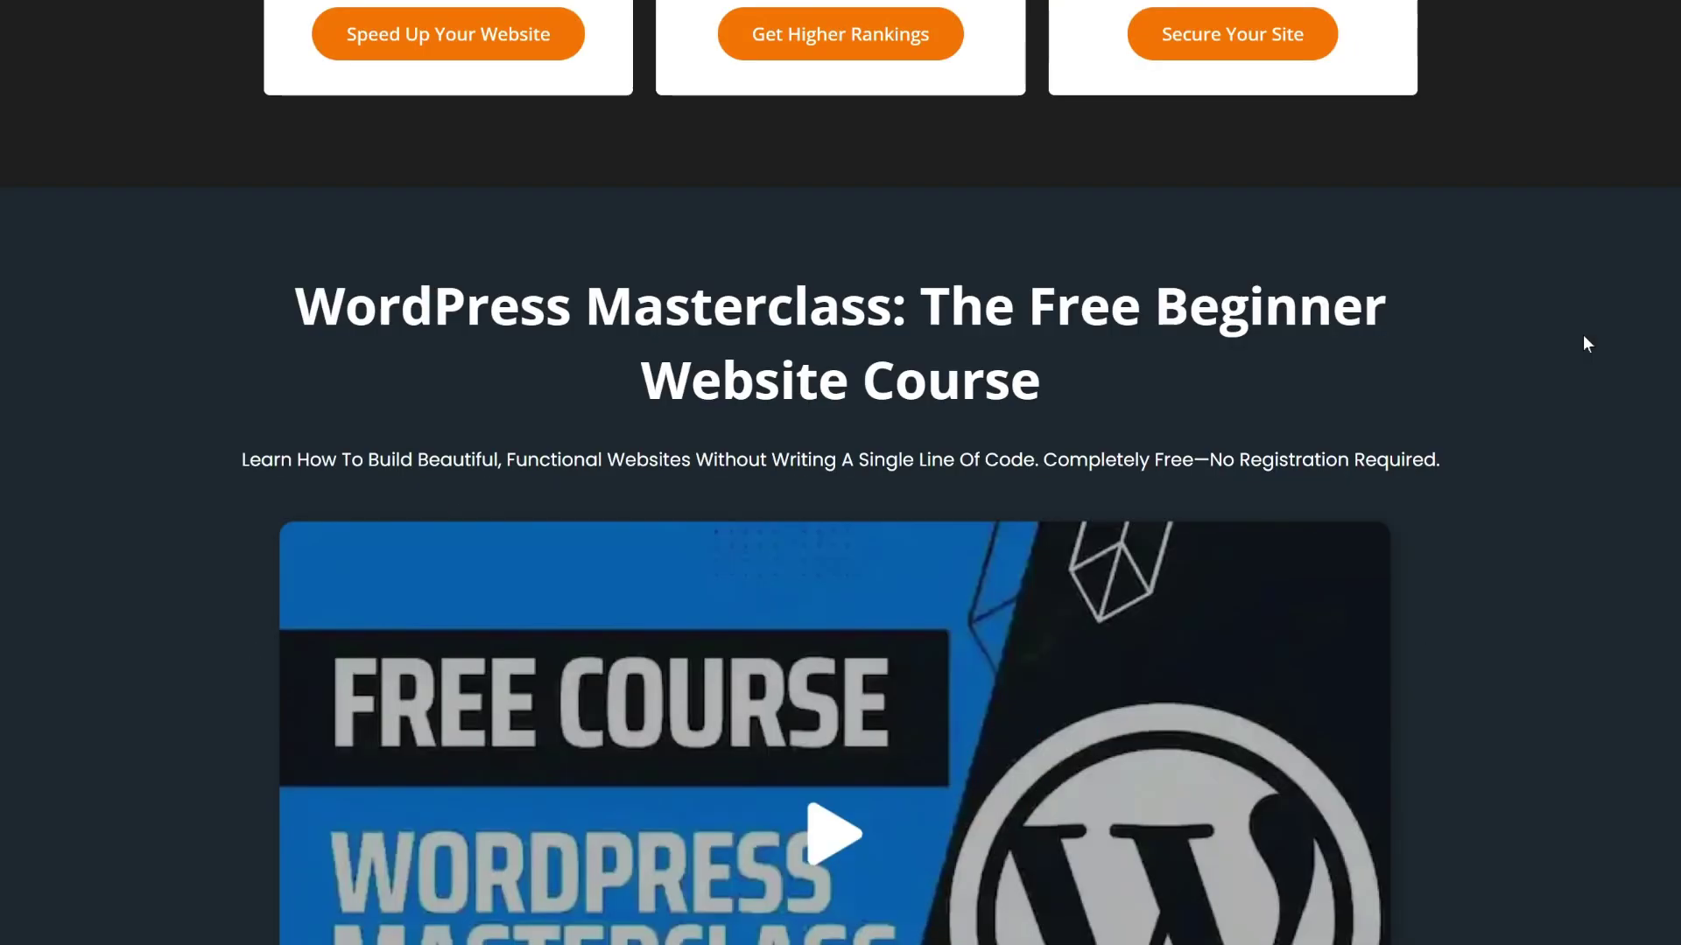
{"action": "scroll", "coordinate": [1584, 342], "scroll_direction": "down", "scroll_amount": 12}
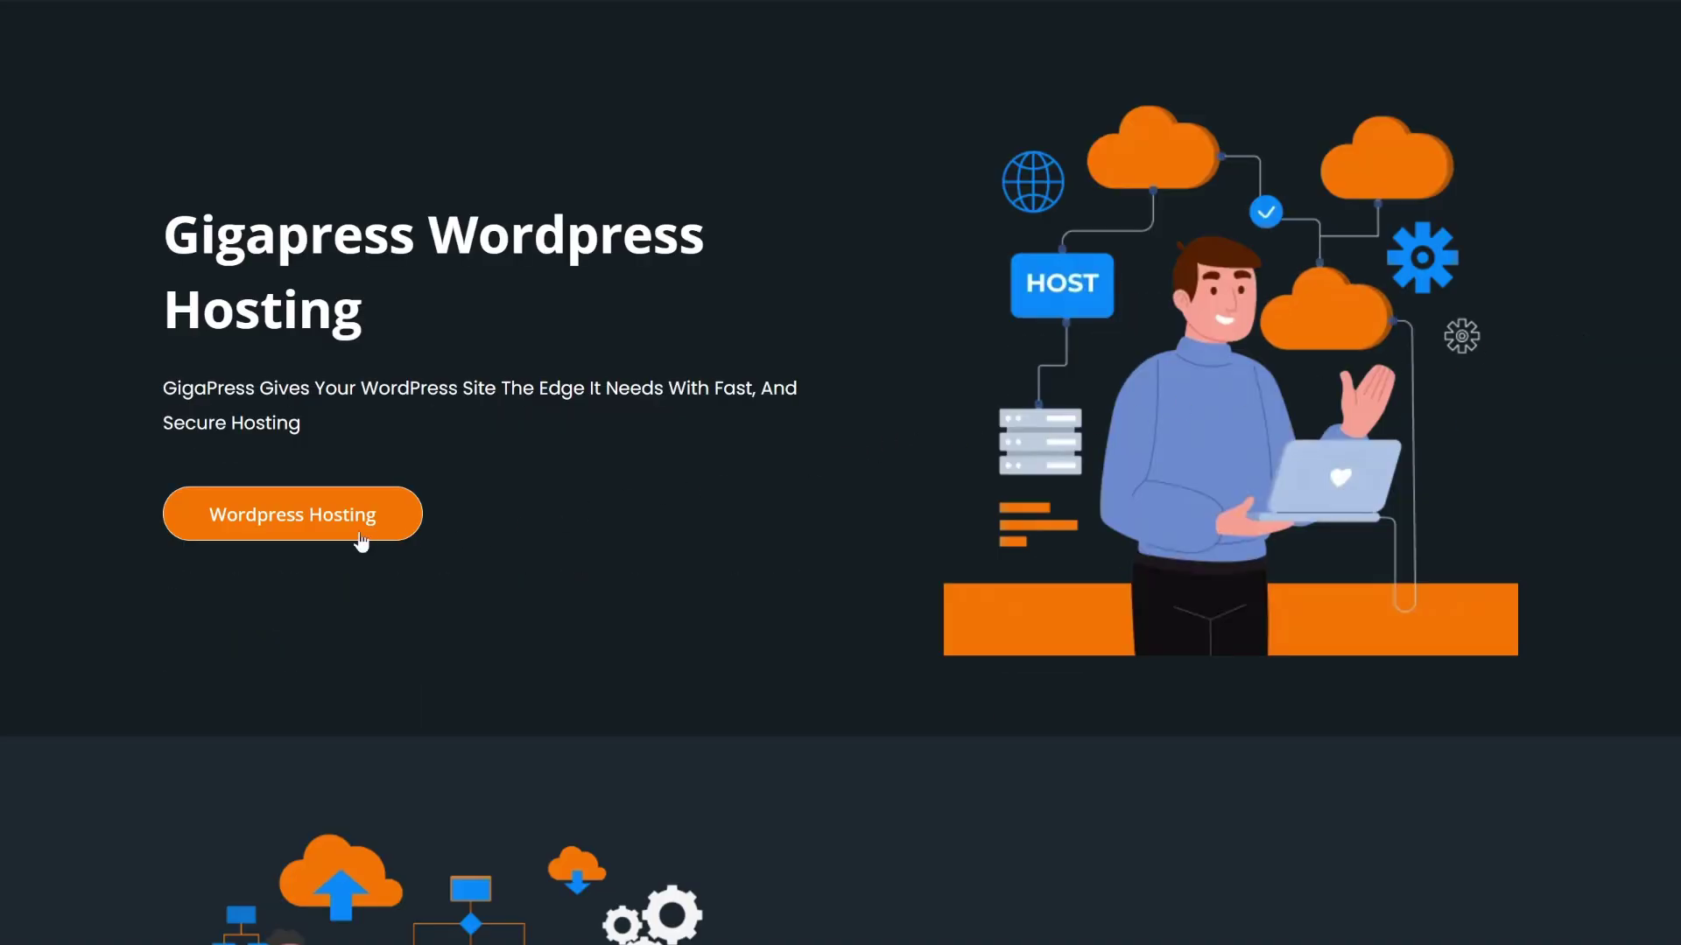
{"action": "left_click", "coordinate": [361, 538]}
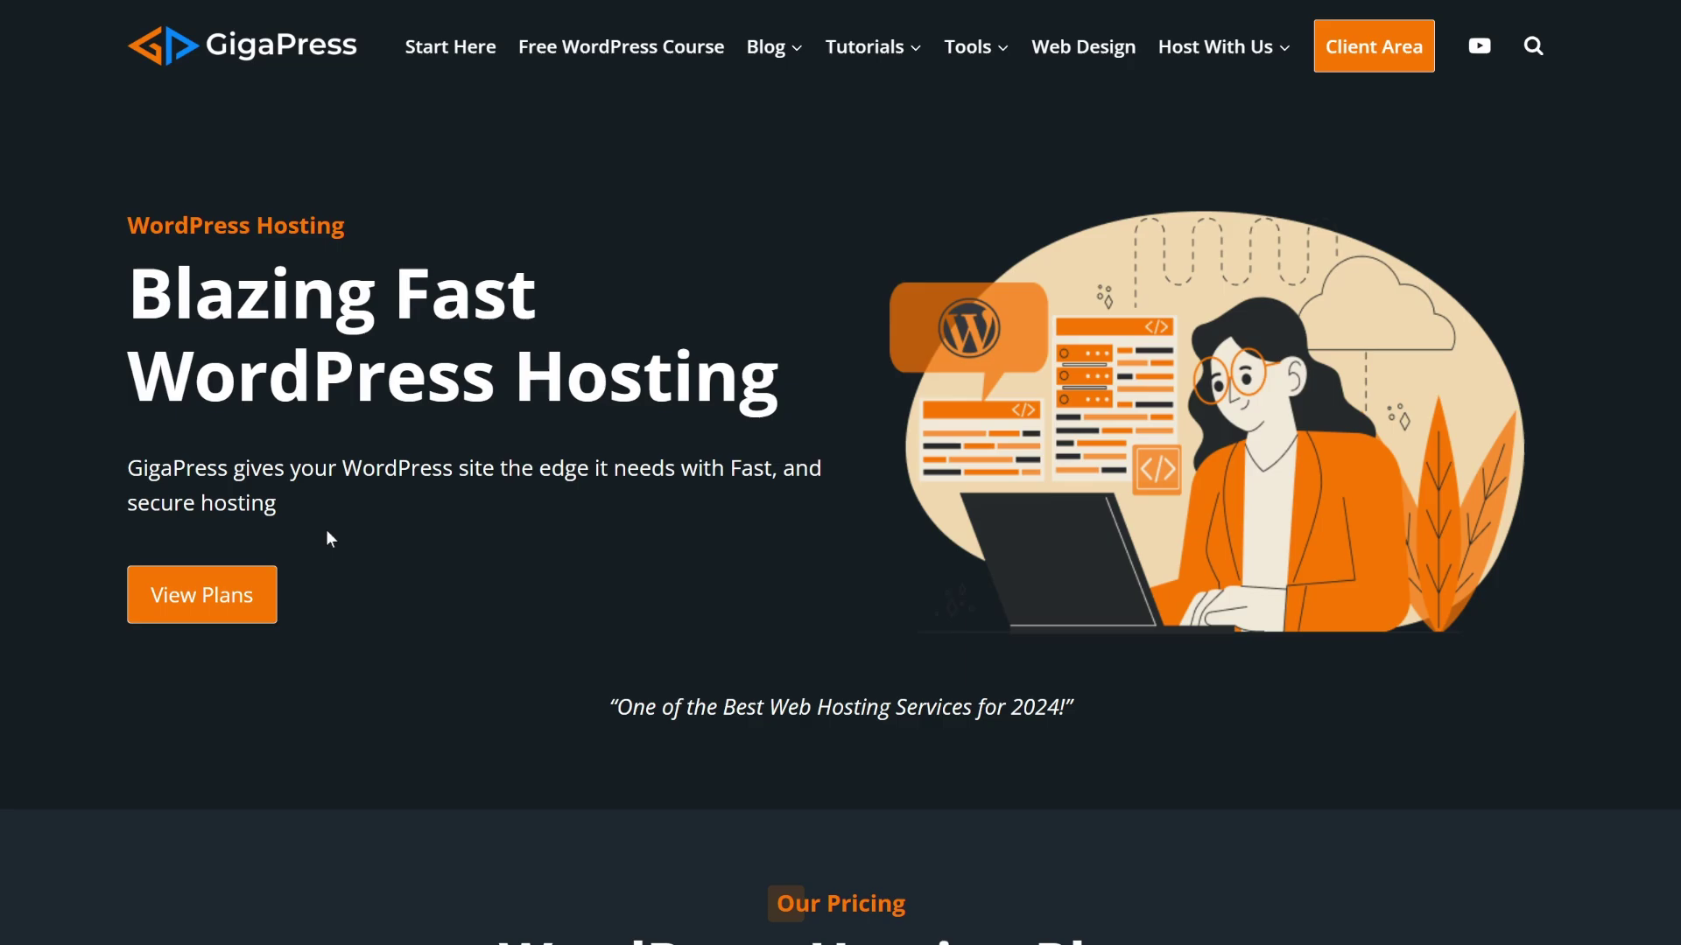